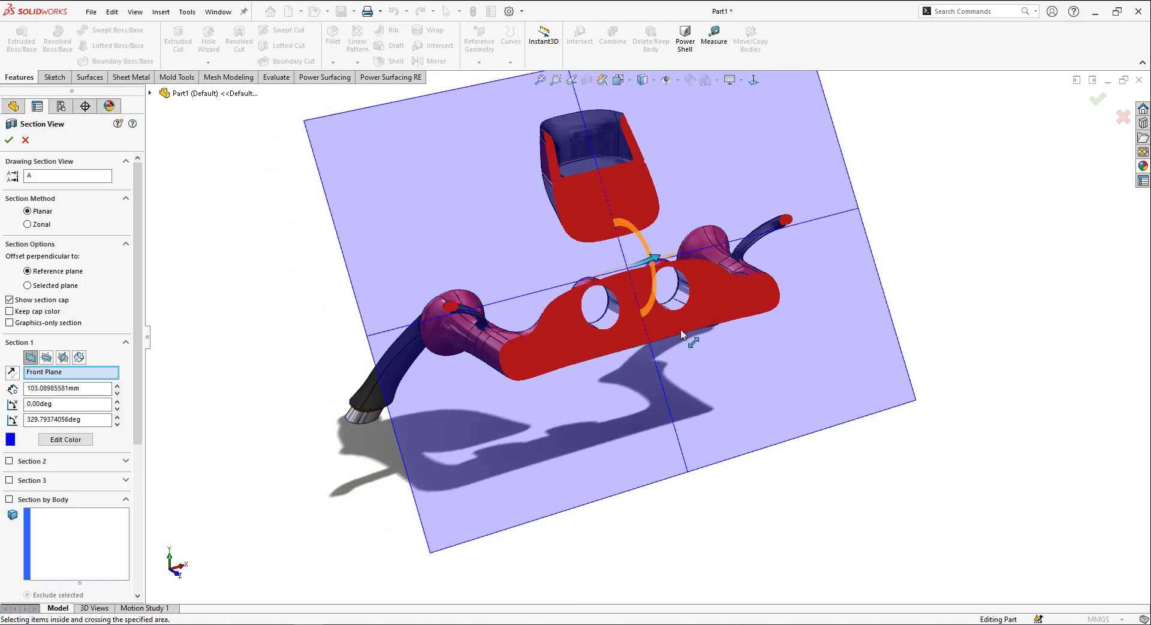
Finish the section view and examine the completed model's through-holes, legs and basin up close and from several angles.
click(9, 141)
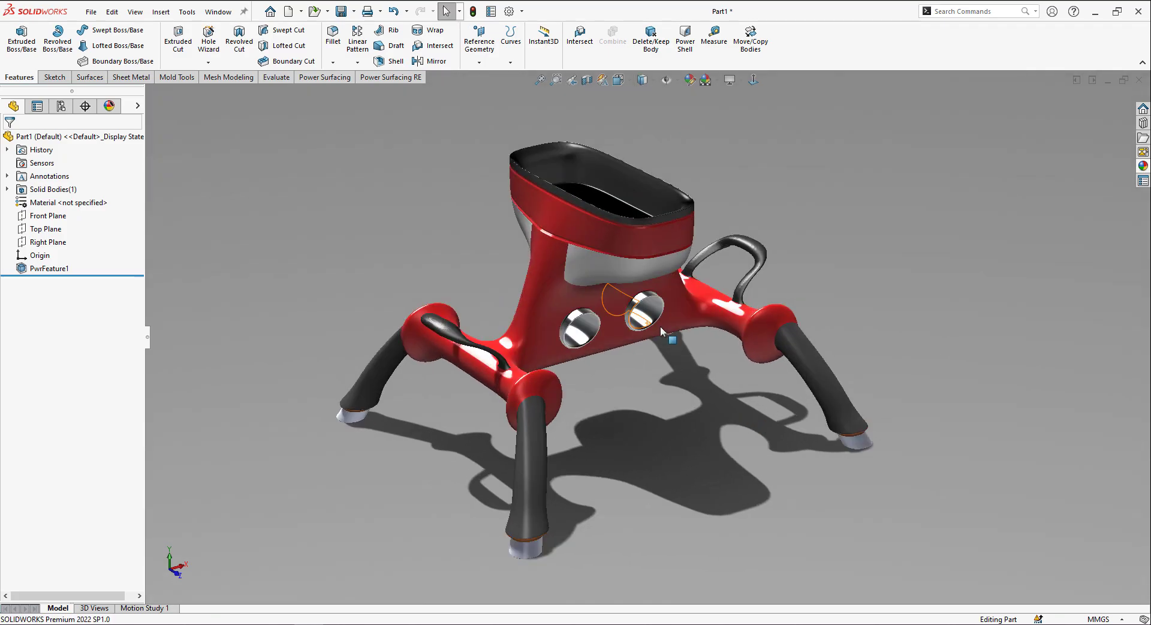
scroll(618, 314, down, 10)
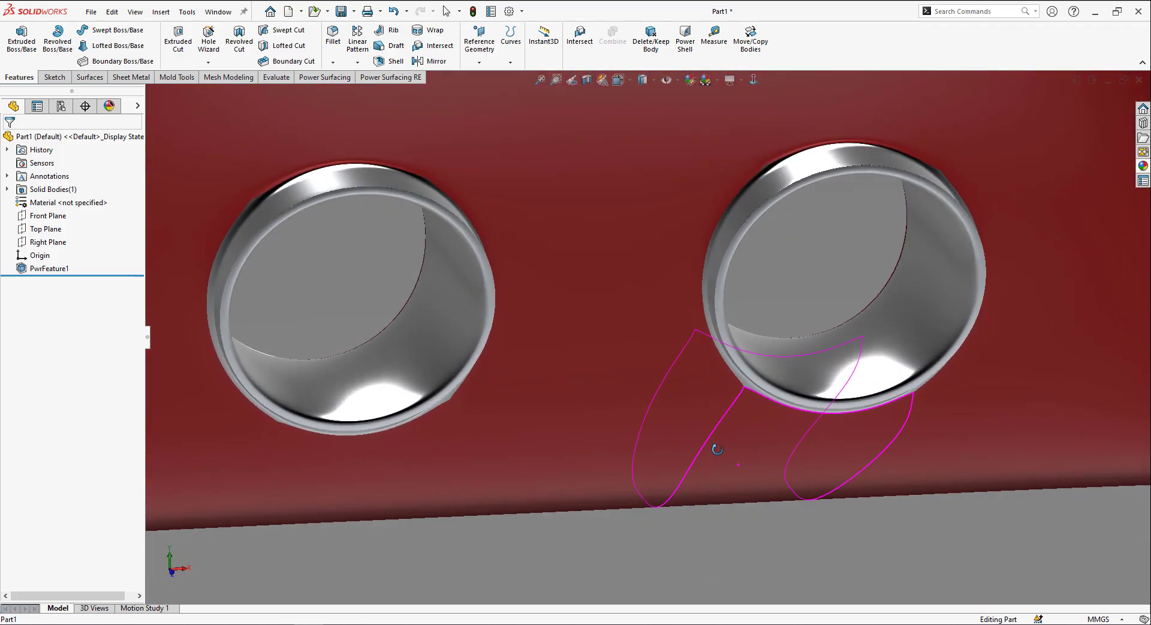
middle_drag(718, 449, 743, 460)
scroll(763, 467, up, 8)
scroll(935, 336, down, 4)
middle_drag(606, 159, 636, 132)
scroll(606, 160, down, 5)
middle_drag(861, 381, 807, 371)
scroll(738, 440, up, 8)
middle_drag(717, 461, 718, 470)
scroll(717, 470, up, 5)
middle_drag(766, 547, 418, 278)
scroll(660, 419, down, 6)
scroll(447, 179, up, 6)
ctrl+middle_drag(702, 468, 679, 441)
scroll(764, 348, down, 1)
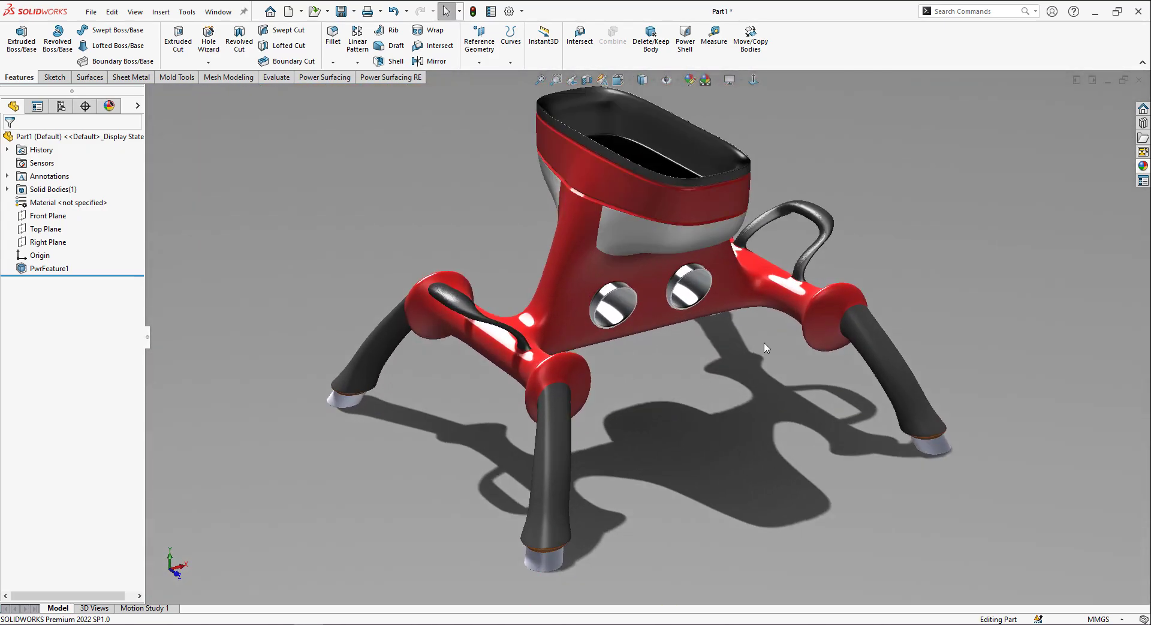
click(723, 99)
click(707, 81)
click(717, 80)
click(724, 97)
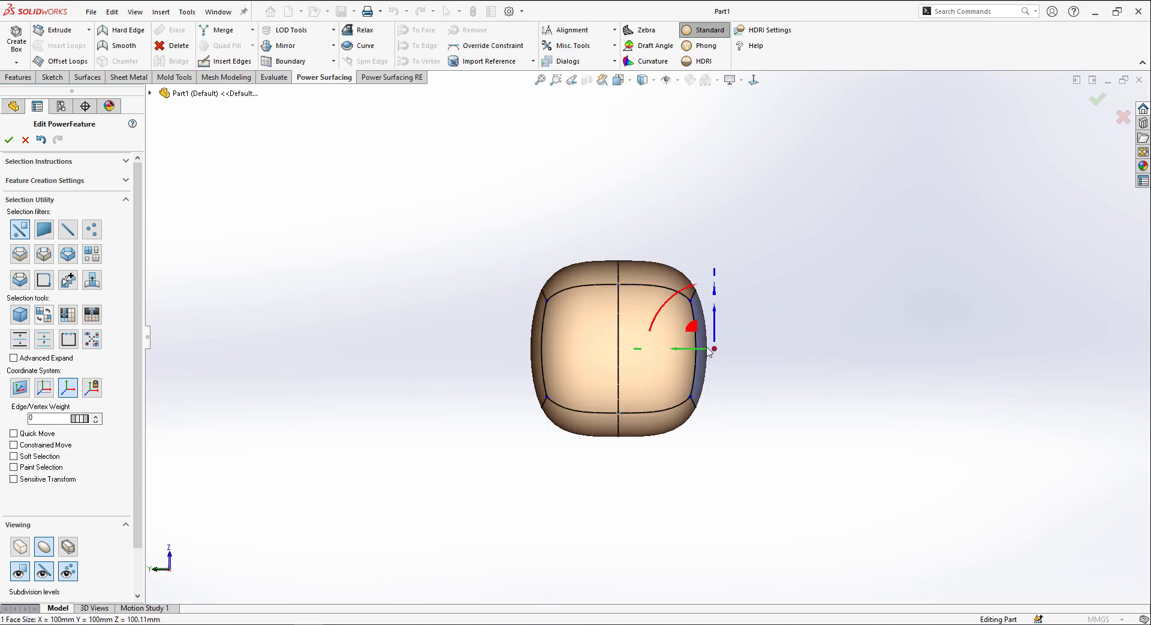
Mirror the box about its central edge loop and pull its sides outward into a bar about 660 mm wide.
click(68, 340)
click(285, 46)
click(9, 139)
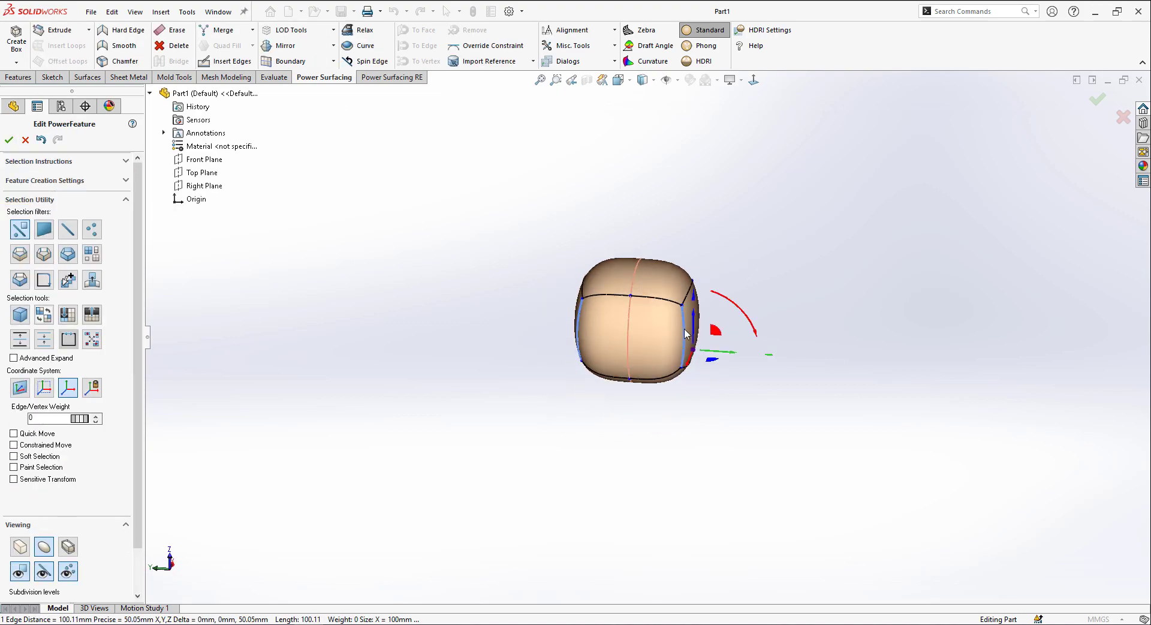
drag(721, 337, 814, 358)
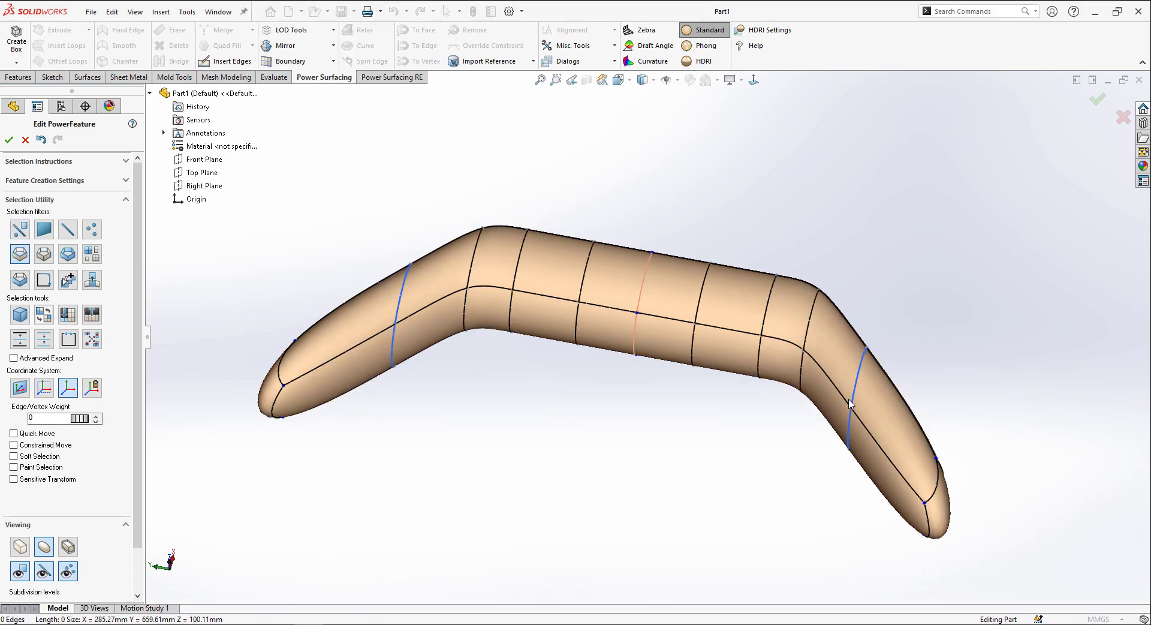
Enlarge the edge loops around both arms of the bar to form flared hubs.
middle_drag(799, 368, 746, 336)
drag(746, 324, 745, 212)
middle_drag(746, 216, 704, 307)
click(689, 435)
middle_drag(690, 435, 850, 407)
Extrude the central front face outward and mirror all bodies about its end, to about 1643 mm overall length.
click(876, 326)
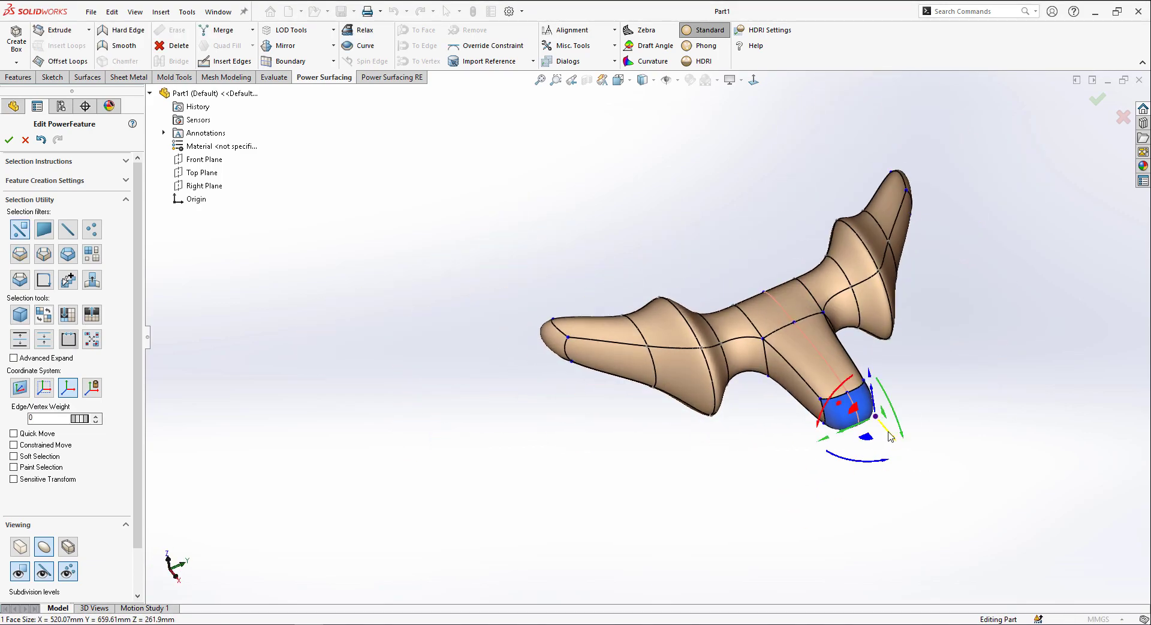
alt+drag(890, 437, 959, 531)
scroll(851, 432, up, 3)
middle_drag(843, 429, 875, 354)
scroll(779, 300, down, 2)
click(288, 47)
scroll(666, 288, up, 2)
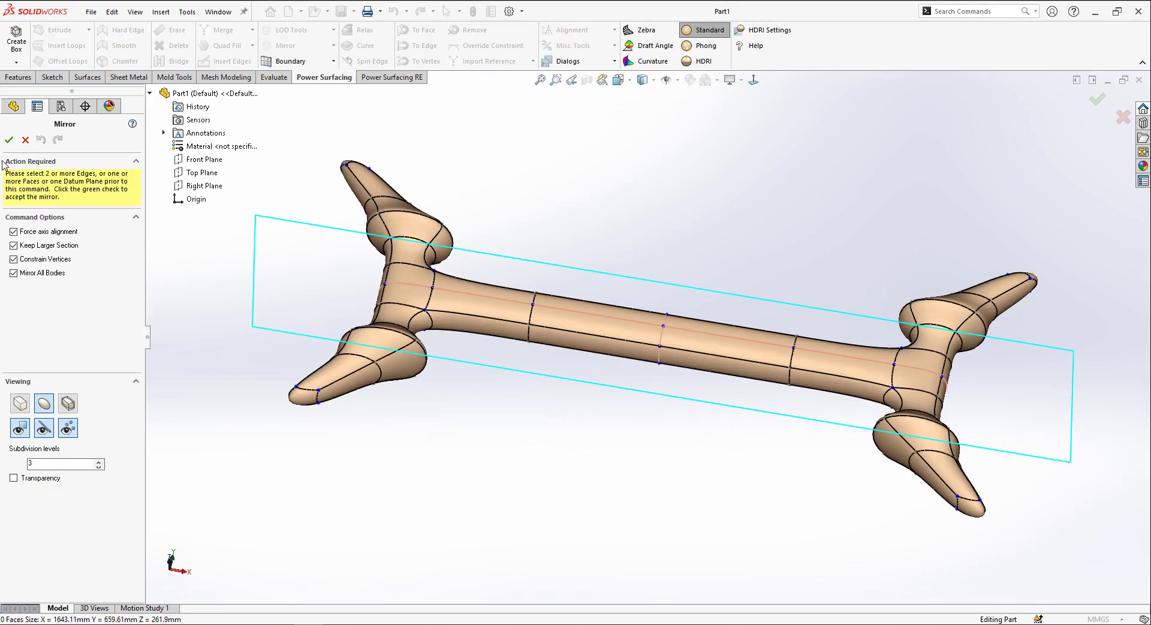
click(9, 140)
Shorten the connecting beam by moving the end vertices inward, to about 1304 mm overall length.
drag(965, 442, 887, 434)
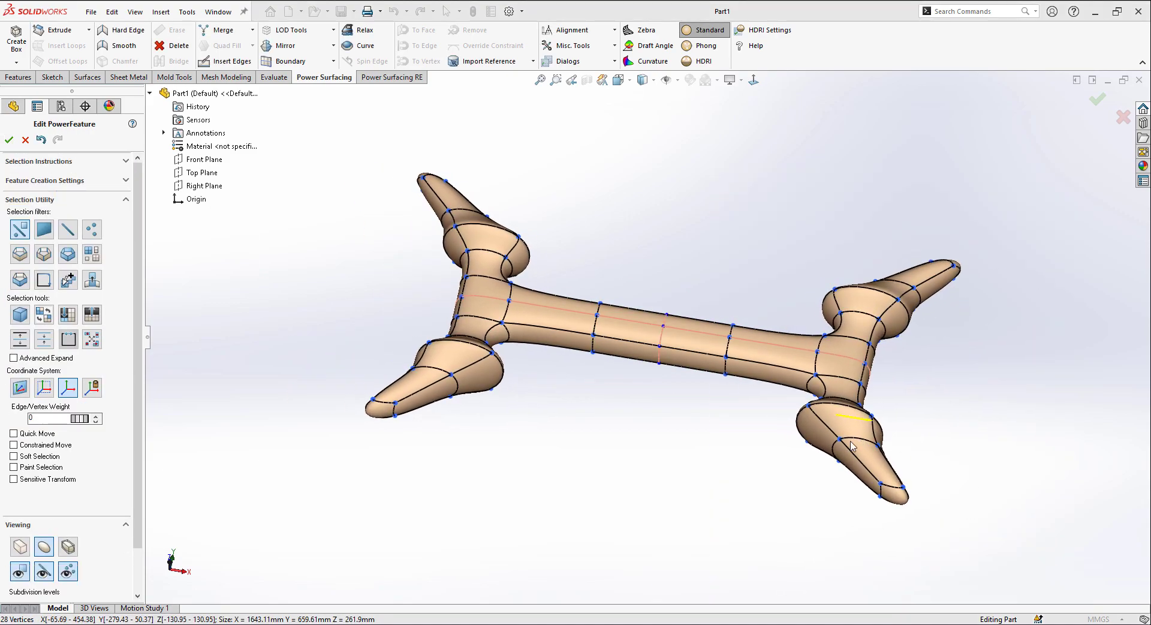
click(794, 471)
scroll(795, 471, up, 3)
middle_drag(735, 474, 802, 463)
scroll(802, 463, down, 3)
middle_drag(654, 372, 604, 304)
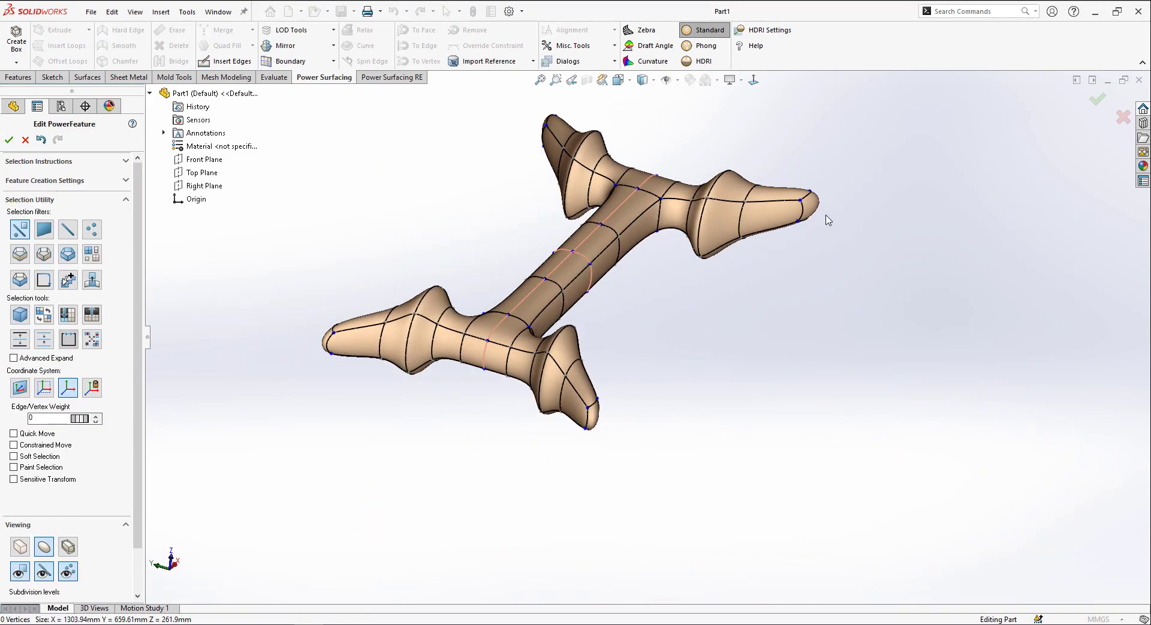
Pull the four leg-end faces downward and outward, to about 509 mm overall height and 763 mm width.
middle_drag(583, 149, 896, 390)
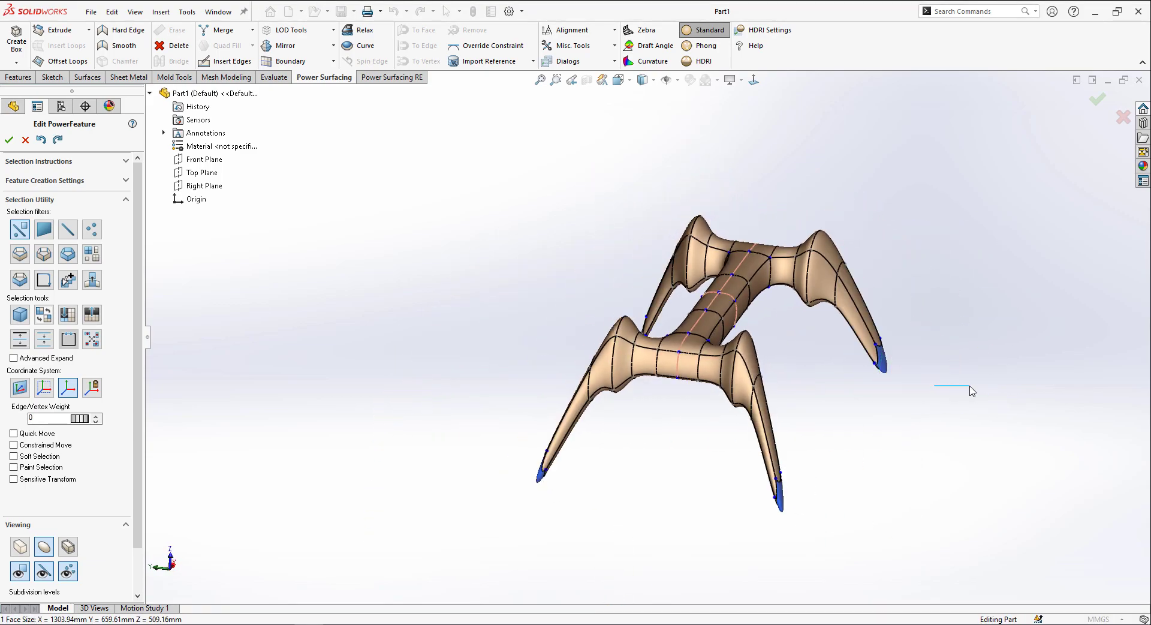
drag(970, 387, 952, 387)
drag(908, 337, 926, 505)
middle_drag(926, 505, 938, 348)
Display the box cage and turn the leg-end faces level, to about 860 mm overall width and 460 mm height.
click(23, 549)
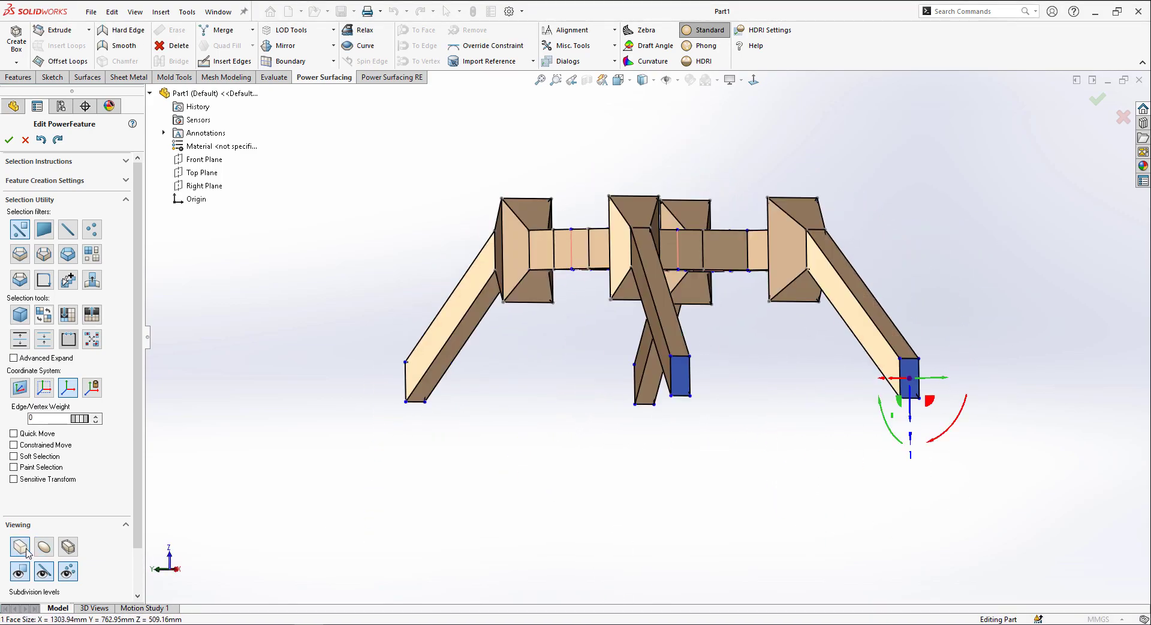
middle_drag(384, 440, 609, 432)
drag(913, 337, 863, 447)
middle_drag(839, 443, 1049, 459)
Insert an edge loop halfway along the legs, return to the smooth display, and make the leg-end edges hard.
right_click(627, 394)
click(660, 414)
click(44, 546)
middle_drag(726, 443, 707, 417)
scroll(648, 270, up, 2)
click(639, 423)
scroll(726, 210, down, 1)
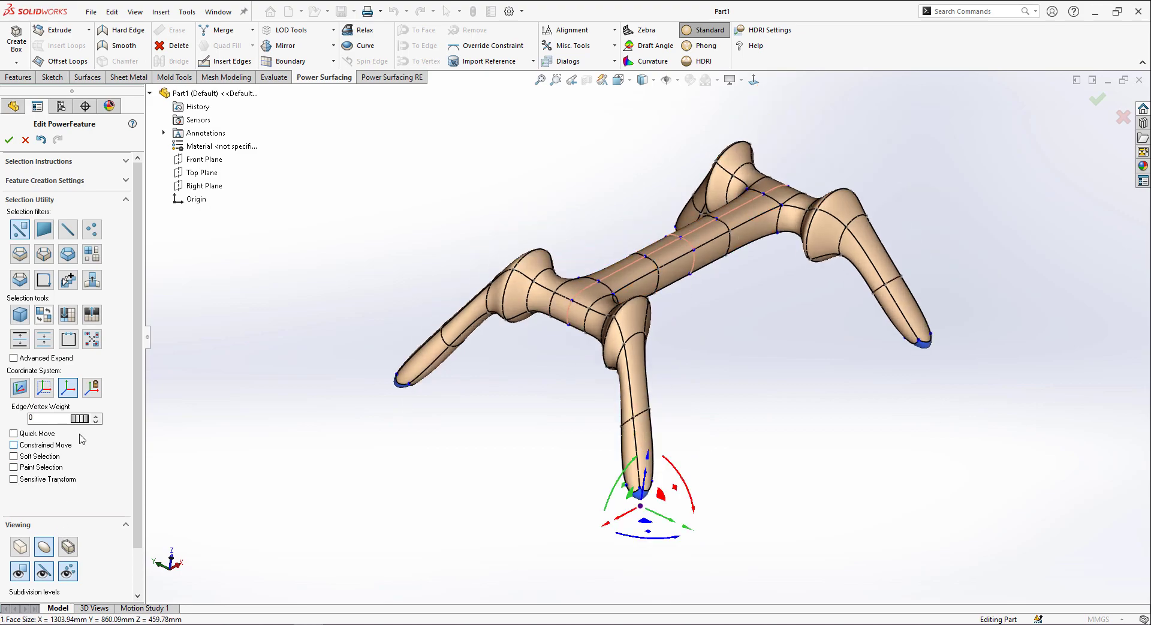
click(697, 311)
middle_drag(697, 312, 798, 375)
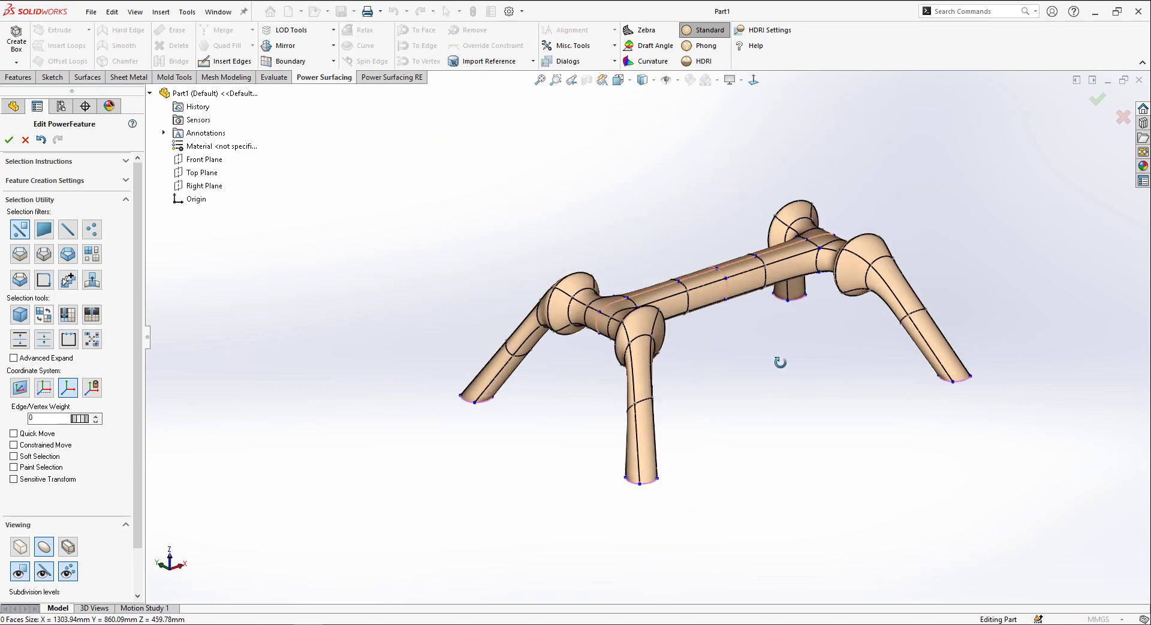
Select the edge loops halfway down the legs and rotate them by 45°.
scroll(593, 409, down, 2)
right_click(618, 410)
click(727, 393)
click(622, 409)
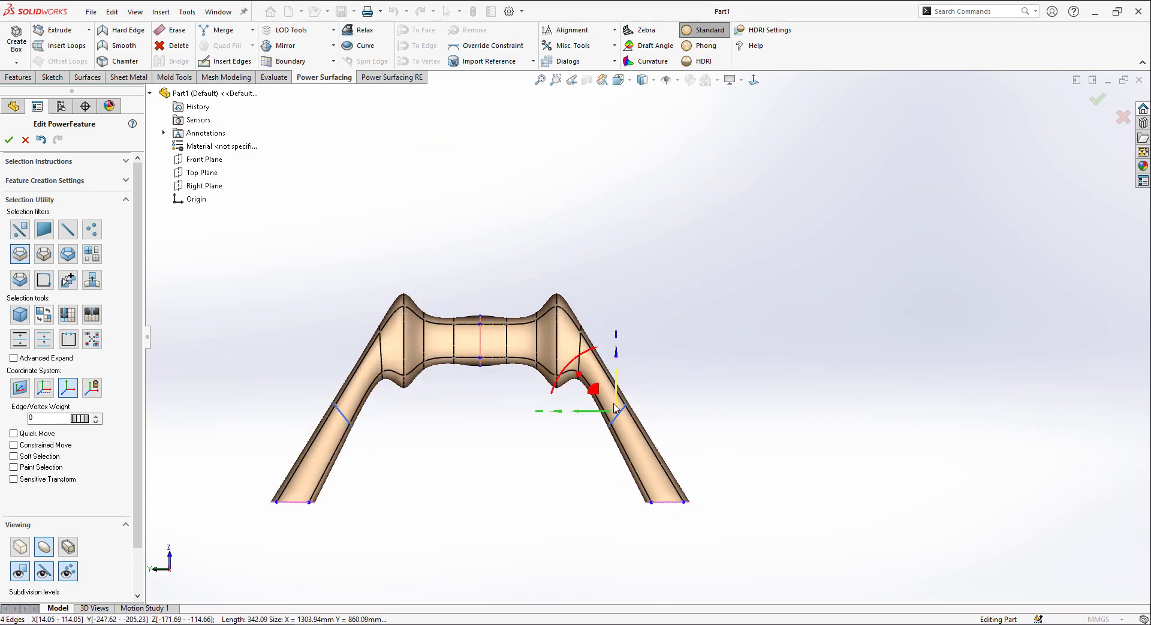
drag(577, 372, 622, 358)
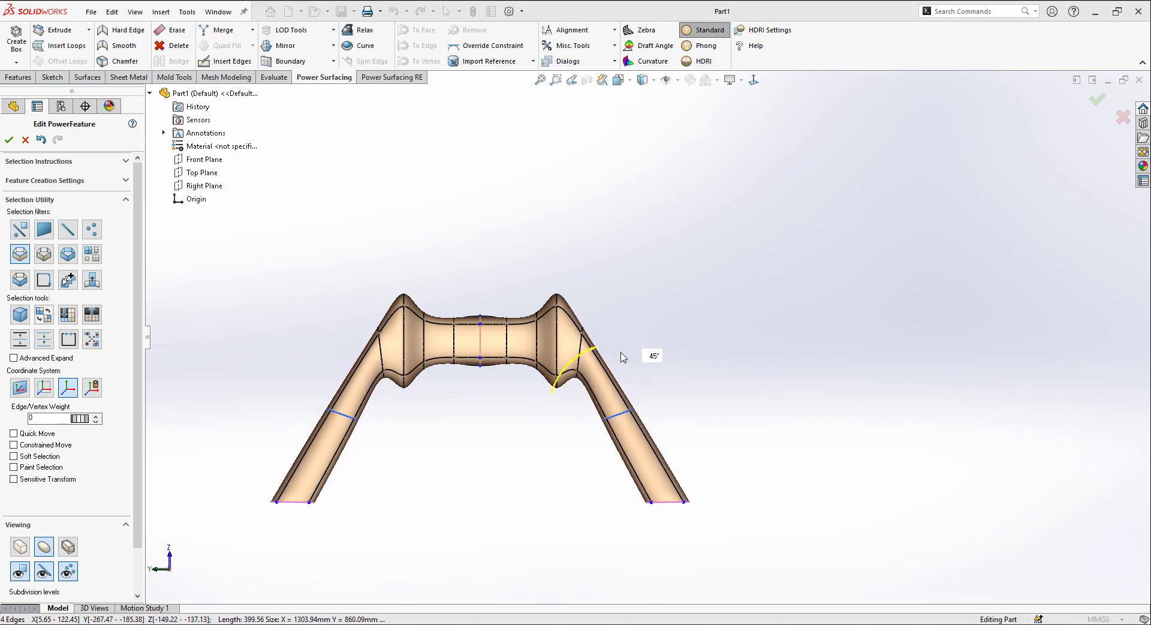
Move the side faces of the central beam outward by about 23 mm, undoing the first attempt.
middle_drag(611, 376, 636, 316)
scroll(622, 493, up, 1)
middle_drag(621, 494, 690, 342)
scroll(727, 334, down, 1)
click(678, 311)
drag(696, 339, 748, 388)
key(ctrl+z)
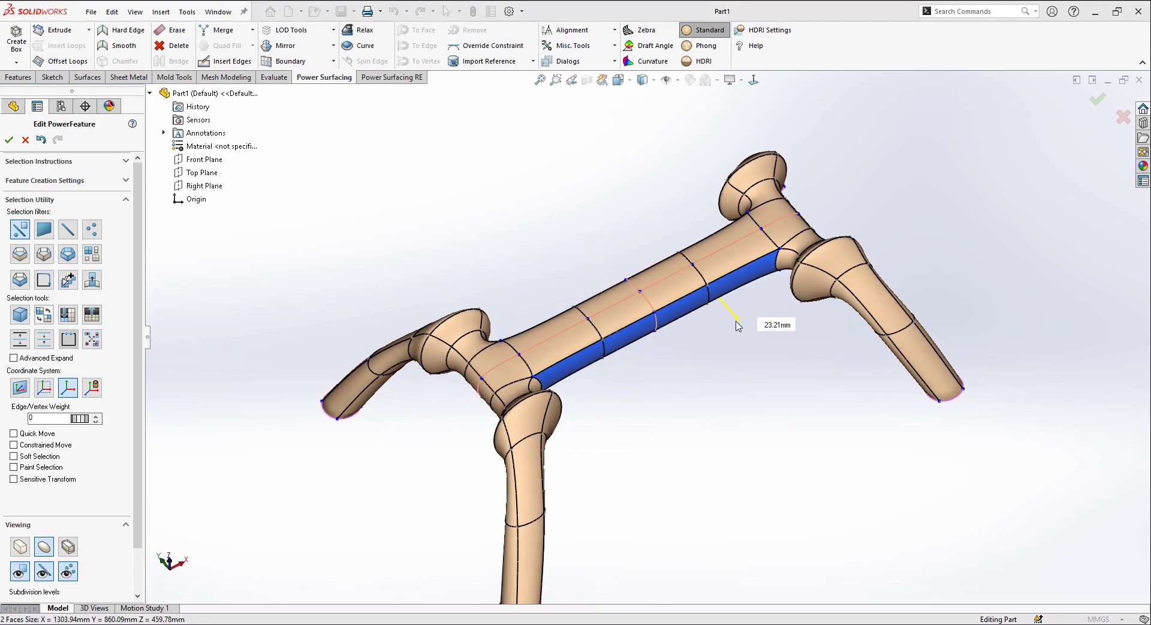
click(771, 391)
Extrude the beam's middle top faces upward into a column, to about 841 mm overall height.
middle_drag(772, 390, 642, 396)
click(649, 310)
drag(654, 269, 648, 156)
middle_drag(740, 408, 582, 447)
click(582, 447)
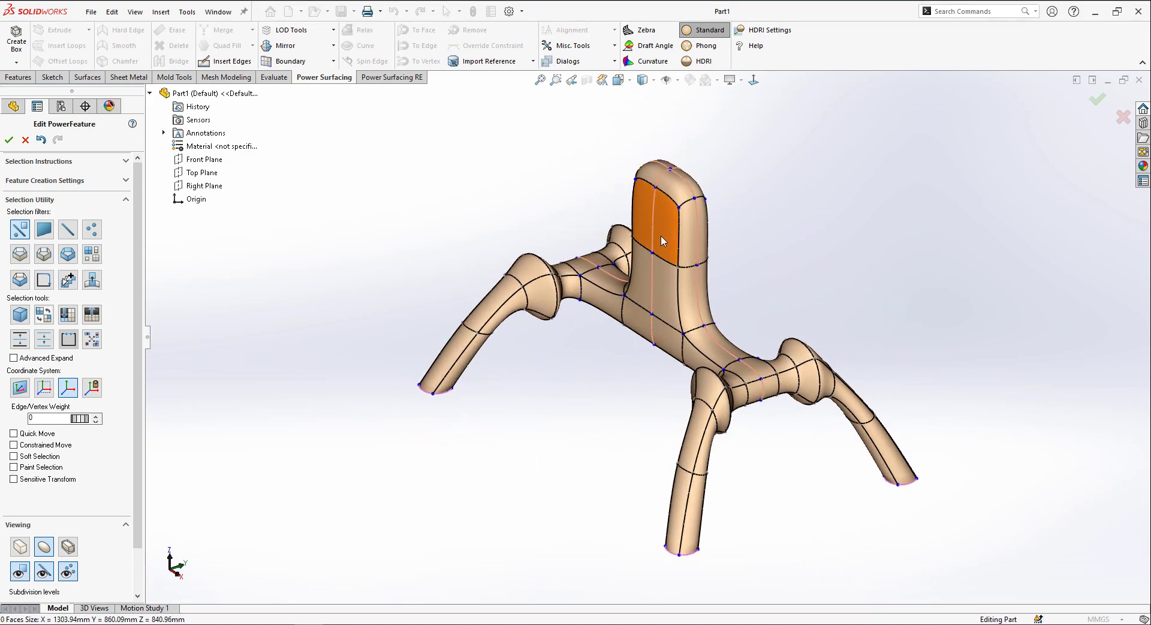
Extrude the column's upper side faces outward to widen its top into an elongated block.
click(660, 240)
drag(661, 243, 550, 273)
middle_drag(828, 291, 959, 262)
Push the inner top faces of the block downward to hollow it out into a basin.
scroll(728, 245, down, 4)
drag(716, 178, 720, 203)
drag(706, 146, 711, 197)
click(866, 264)
middle_drag(929, 320, 860, 359)
scroll(860, 358, up, 2)
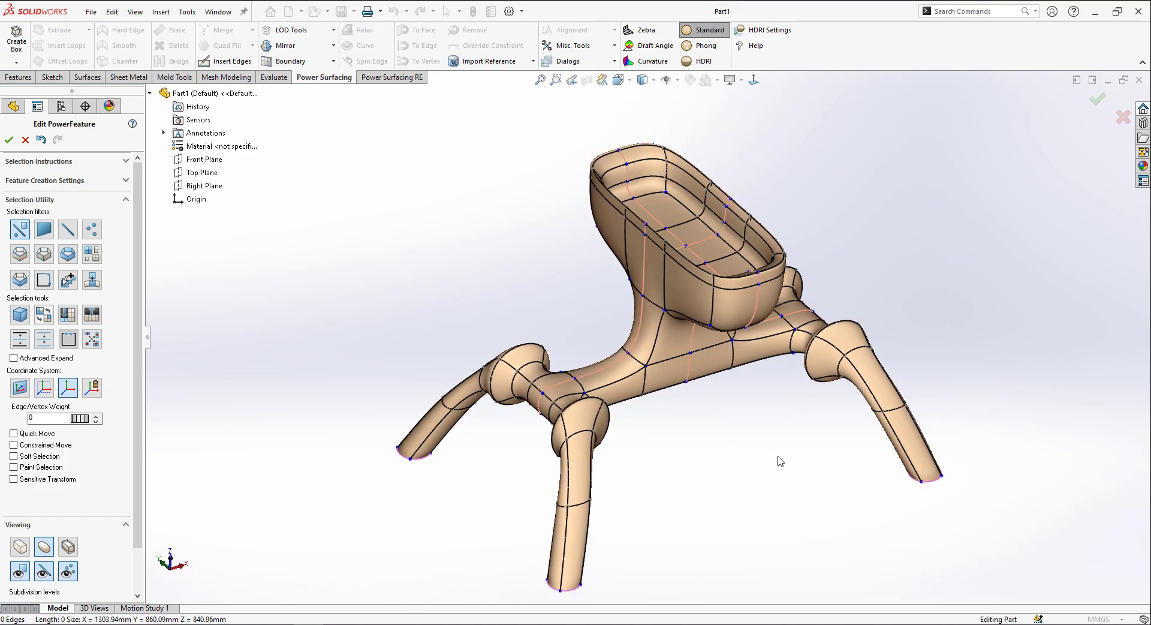
Select the basin's floor faces and make their boundary edges hard.
scroll(727, 266, down, 3)
click(713, 263)
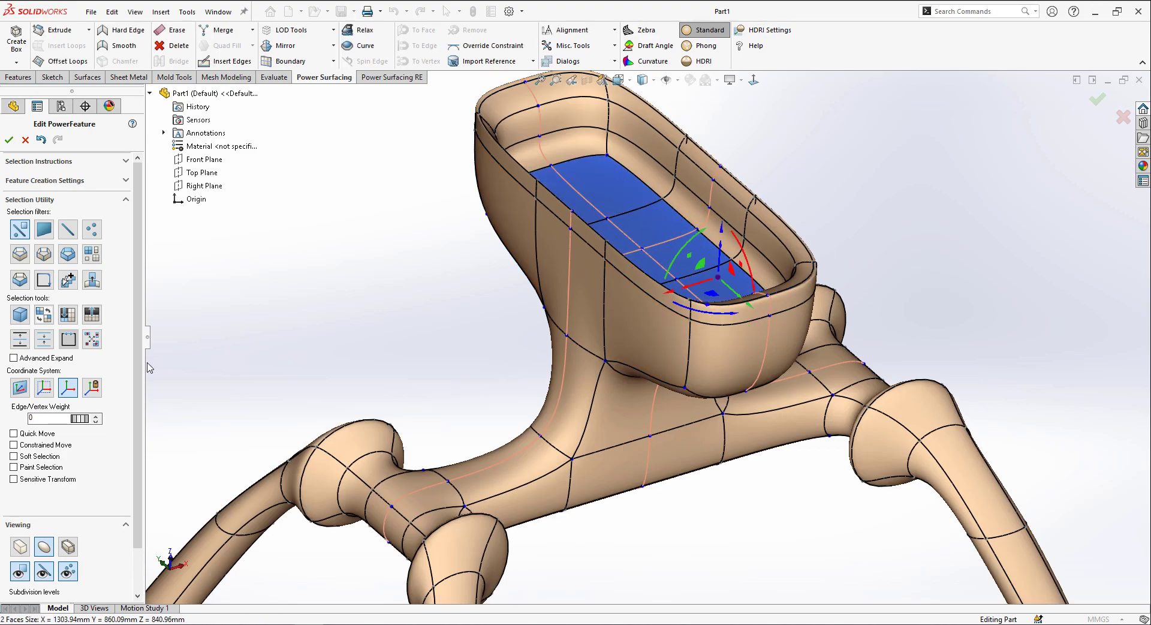
scroll(436, 311, up, 3)
click(437, 312)
middle_drag(621, 486, 615, 433)
Reshape the neck below the basin by moving its selected side geometry outward and upward.
click(617, 291)
middle_drag(617, 306, 581, 286)
drag(579, 290, 534, 291)
drag(538, 247, 564, 229)
click(632, 422)
middle_drag(632, 422, 719, 414)
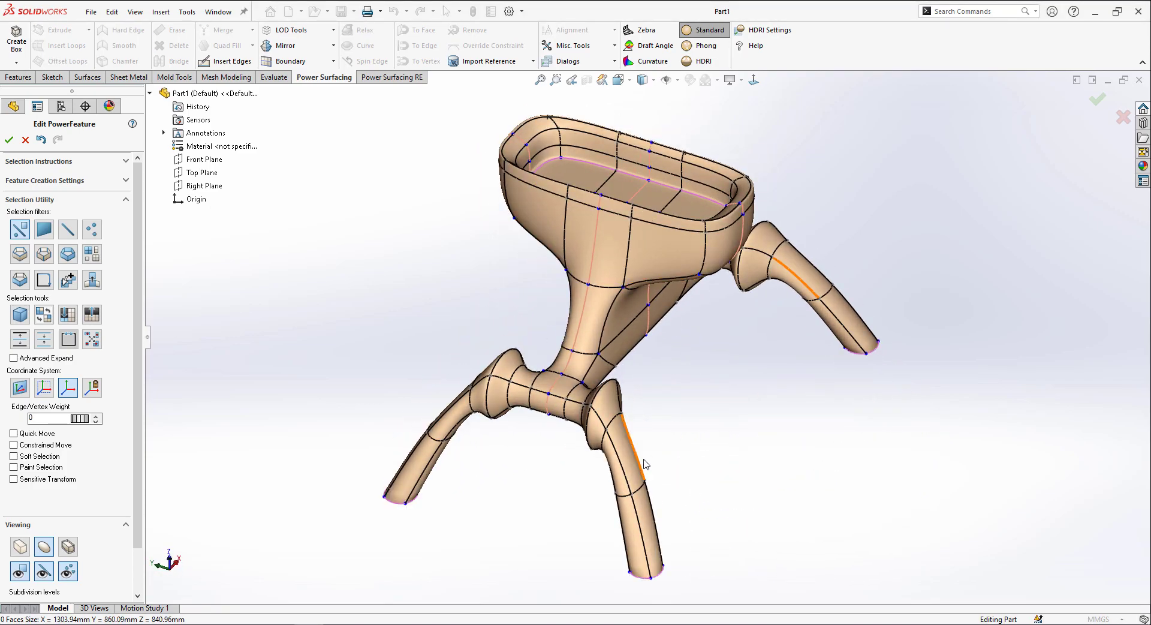
Select the leg vertices in the end view and move them outward, to about 1140 mm overall width.
middle_drag(790, 432, 747, 407)
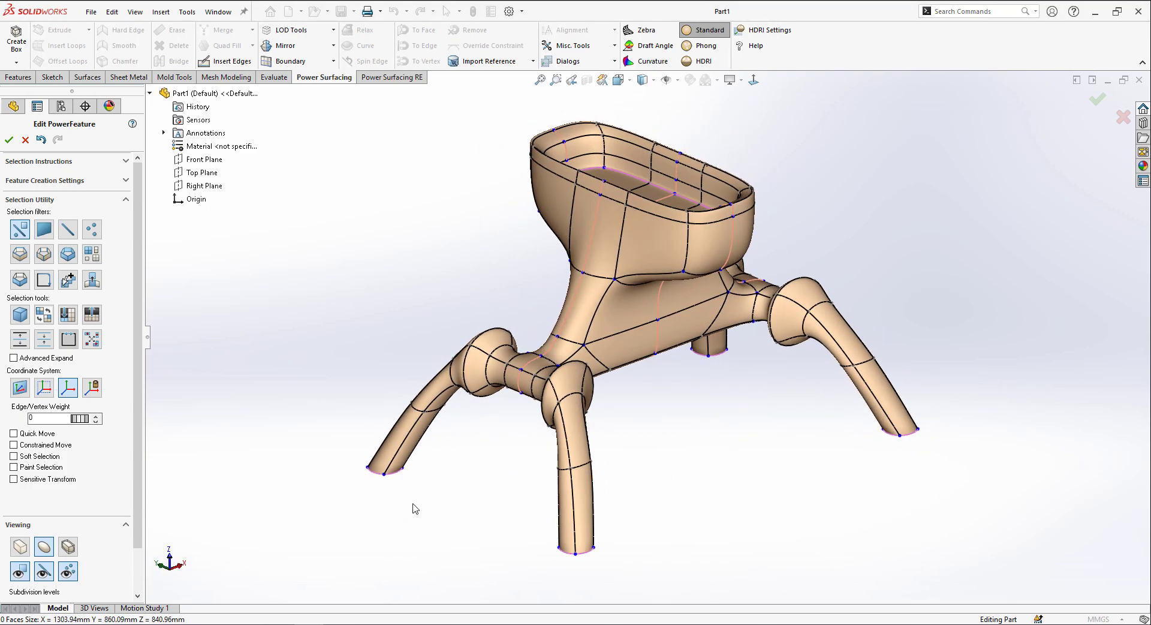
middle_drag(646, 448, 704, 271)
click(753, 80)
drag(834, 530, 640, 298)
drag(663, 395, 713, 405)
click(598, 393)
scroll(576, 391, down, 1)
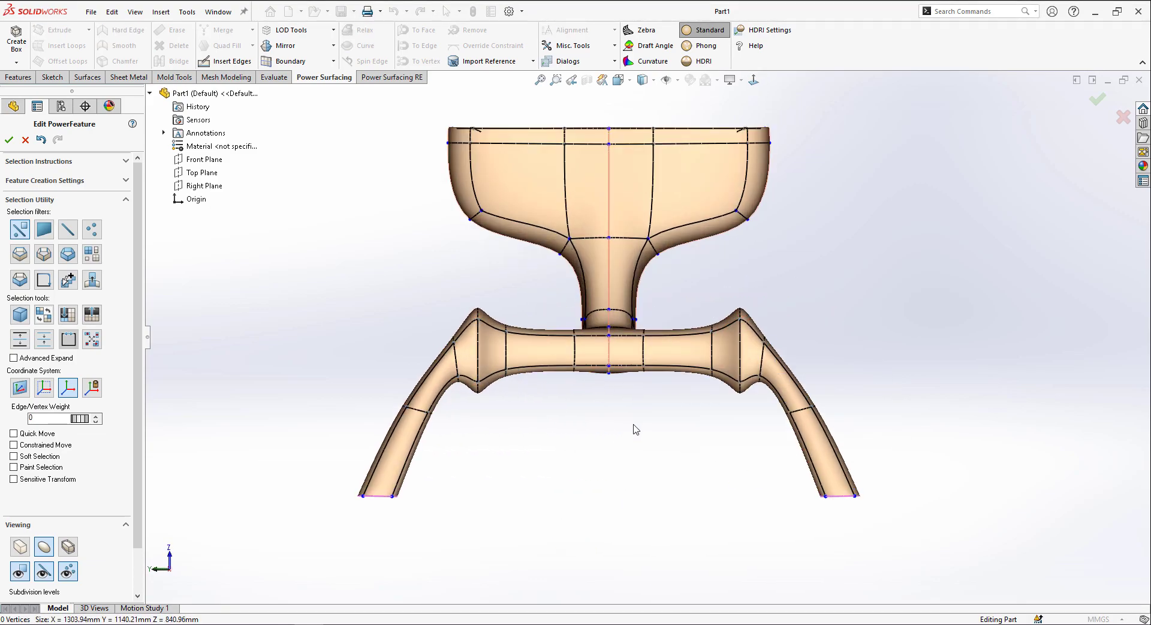
Weight the edge loops where the legs meet the hubs to 32 and the mid-leg loops to 30.
scroll(785, 363, down, 2)
right_click(837, 363)
click(861, 337)
click(747, 359)
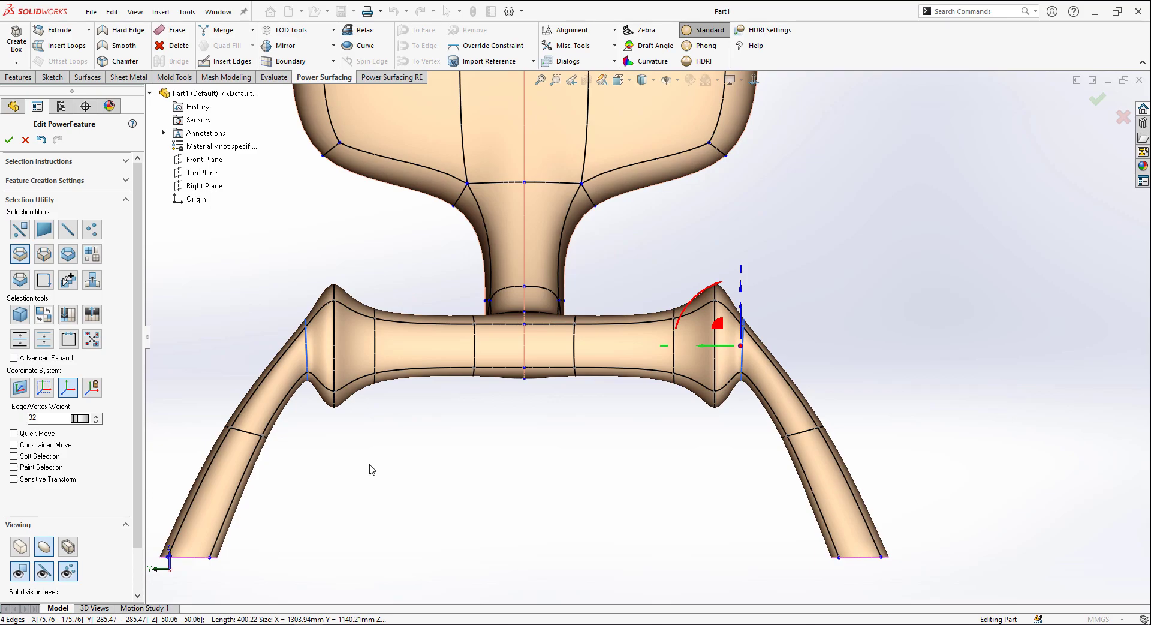
click(361, 466)
scroll(712, 434, up, 1)
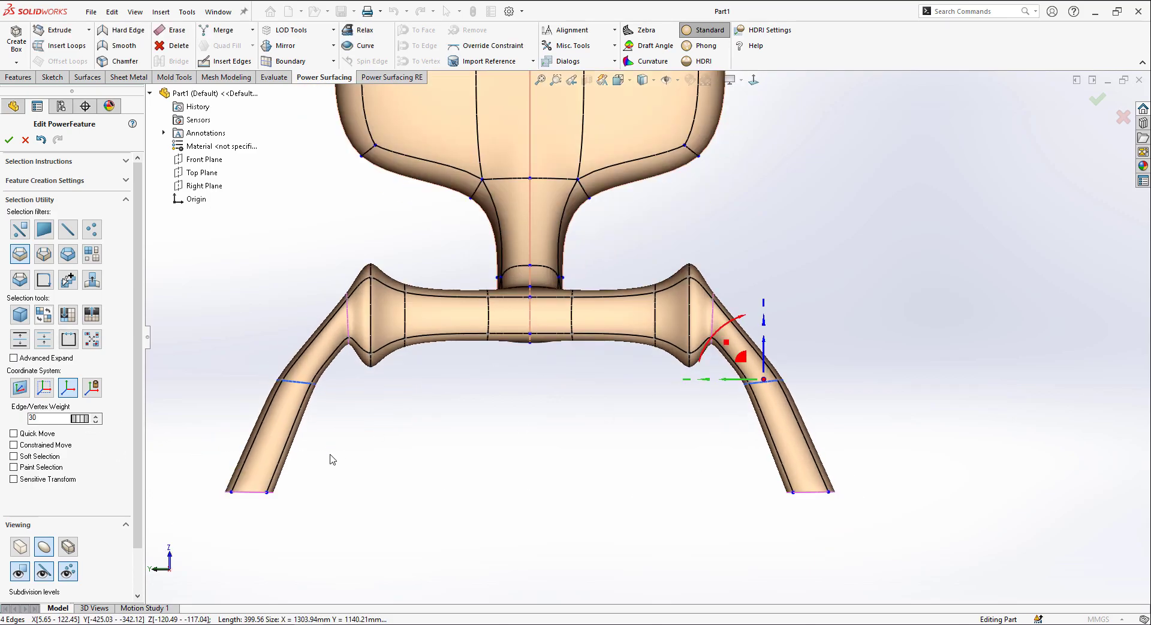
click(851, 447)
Insert extra edge loops into the basin's outer wall.
middle_drag(851, 447, 742, 235)
scroll(740, 331, up, 2)
scroll(720, 305, up, 1)
right_click(855, 310)
click(876, 349)
scroll(732, 290, down, 3)
Display the box cage and insert closely spaced edge loops just below the basin's rim.
right_click(743, 235)
click(850, 213)
scroll(728, 283, down, 4)
scroll(854, 248, down, 2)
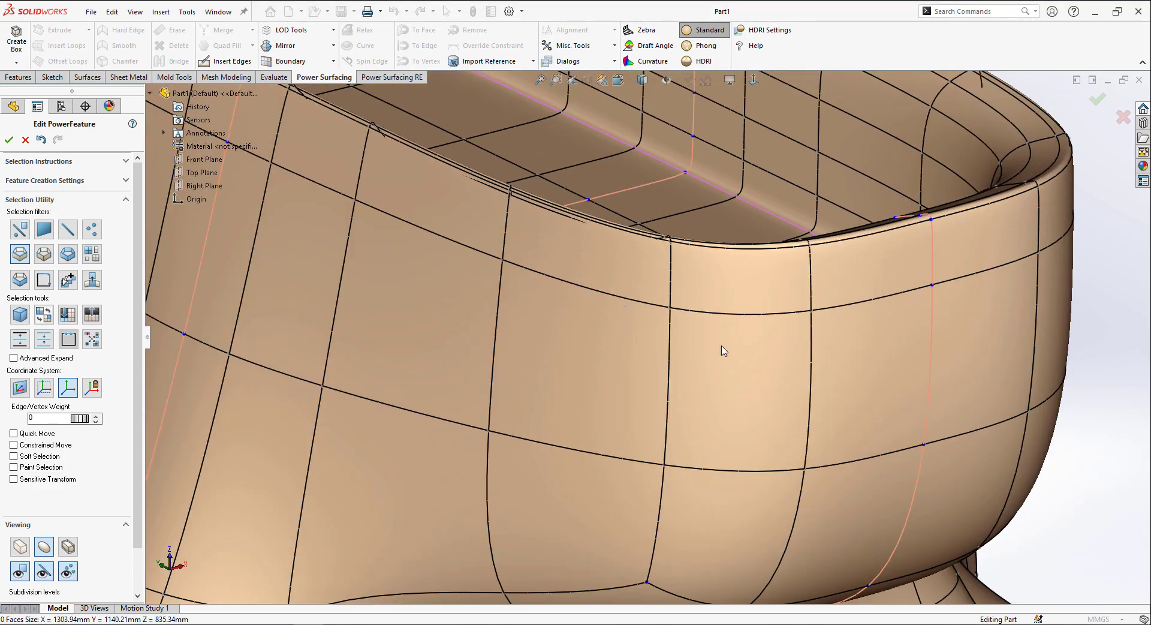
key(b)
click(813, 287)
scroll(812, 291, down, 4)
click(775, 308)
Shift the face band below the rim slightly upward and set the four edge loops' weight to 51.
right_click(778, 308)
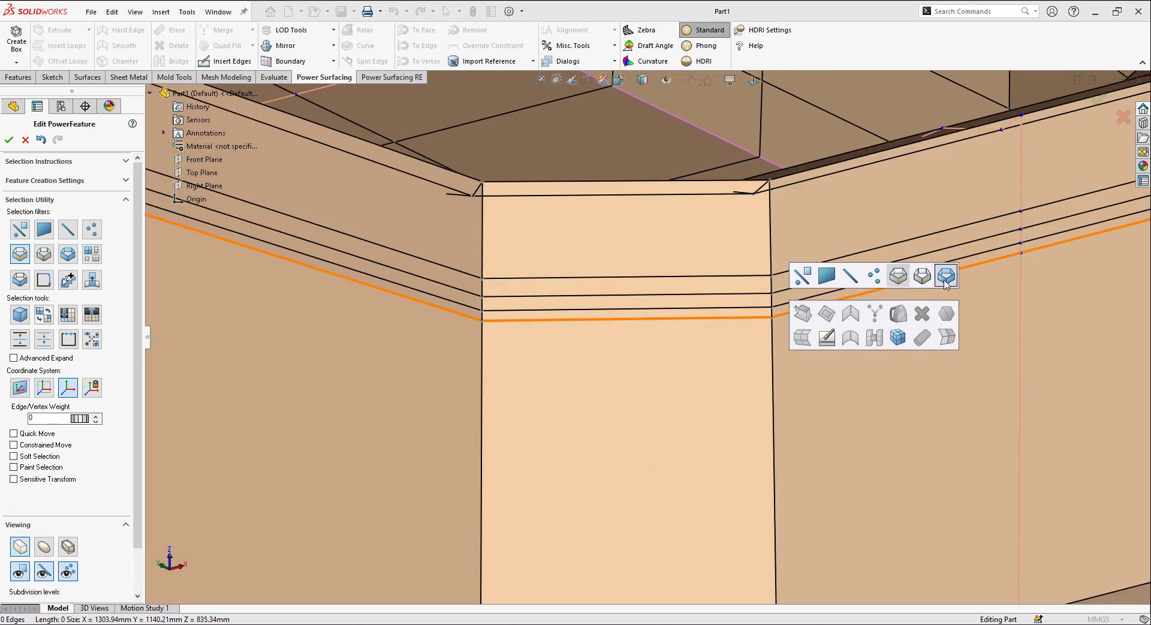
click(946, 276)
click(777, 301)
scroll(345, 214, up, 2)
drag(366, 181, 365, 178)
right_click(702, 316)
click(790, 297)
Select the narrow middle face band below the rim and push it inward to form a groove around the basin.
right_click(687, 402)
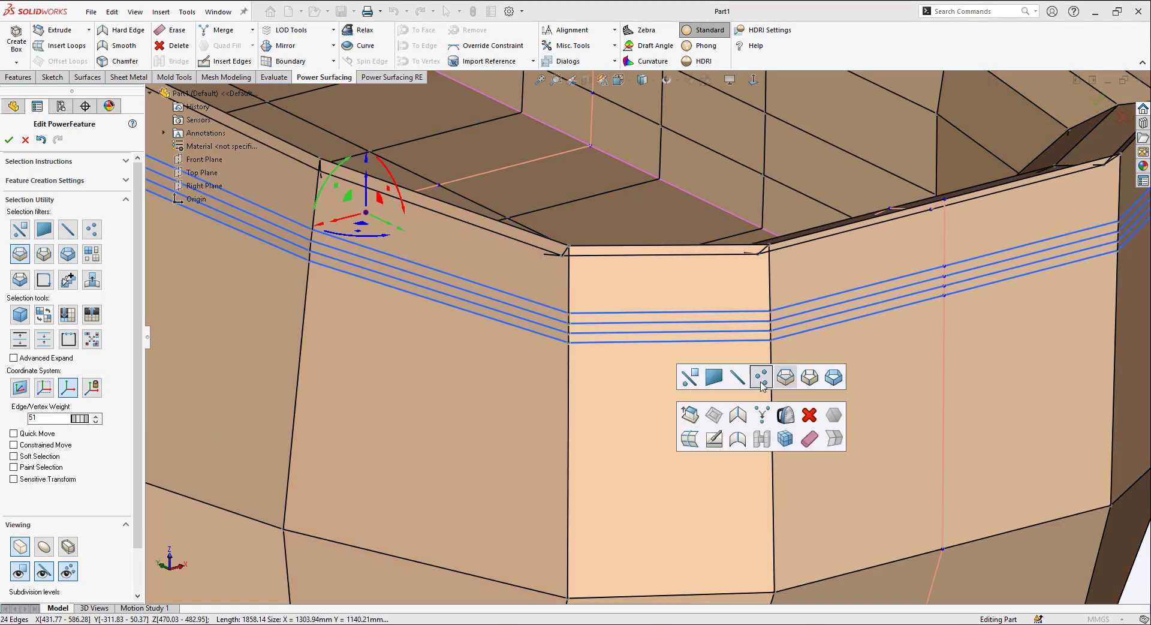
click(832, 379)
scroll(782, 323, down, 2)
click(767, 327)
scroll(651, 345, up, 5)
scroll(411, 292, down, 4)
drag(579, 271, 579, 288)
scroll(578, 341, up, 8)
click(194, 506)
Hide the edges, return to the smooth display, and view the basin's groove straight from the side.
click(44, 571)
click(44, 547)
scroll(660, 362, down, 6)
mouse_move(621, 373)
middle_down()
mouse_move(572, 322)
mouse_move(470, 383)
mouse_move(611, 340)
middle_up()
scroll(470, 383, up, 4)
click(754, 79)
scroll(398, 330, down, 2)
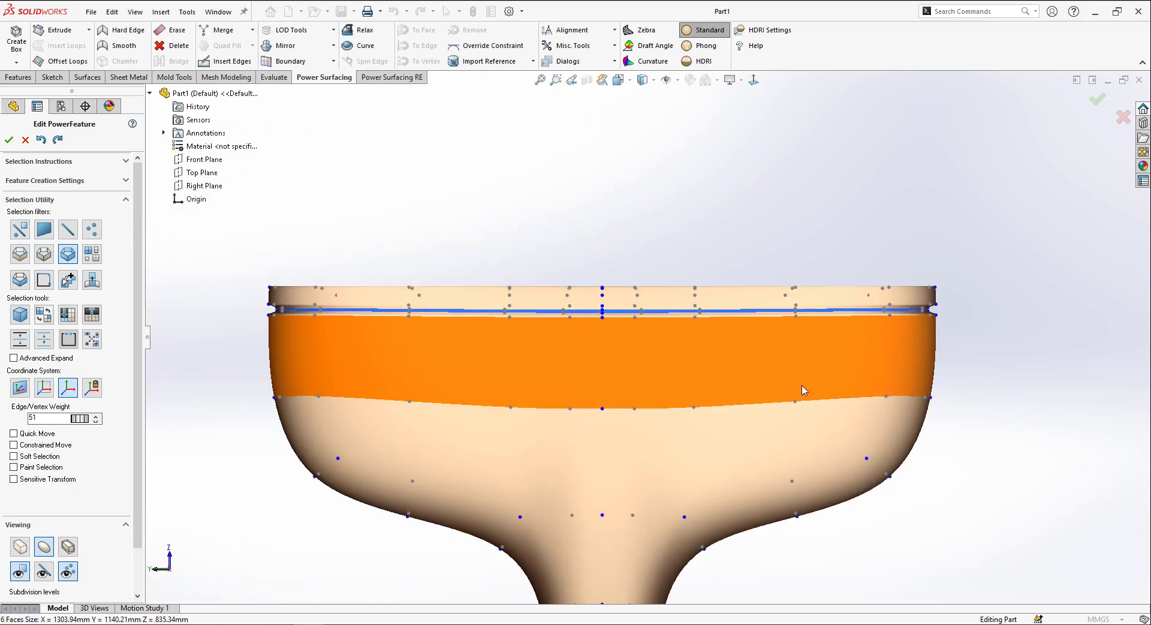
Reselect the groove's face band, make the groove shallower, and hide the control vertices.
double_click(747, 311)
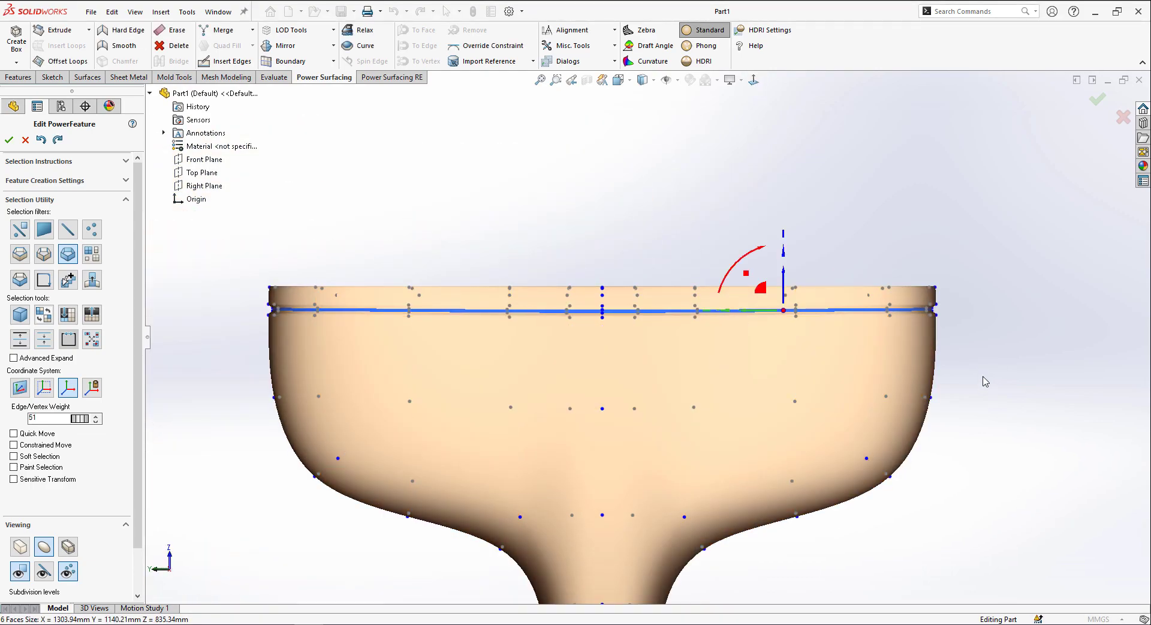
key(shift+Left)
scroll(884, 336, down, 4)
scroll(587, 354, up, 5)
middle_drag(522, 413, 678, 450)
scroll(599, 390, up, 3)
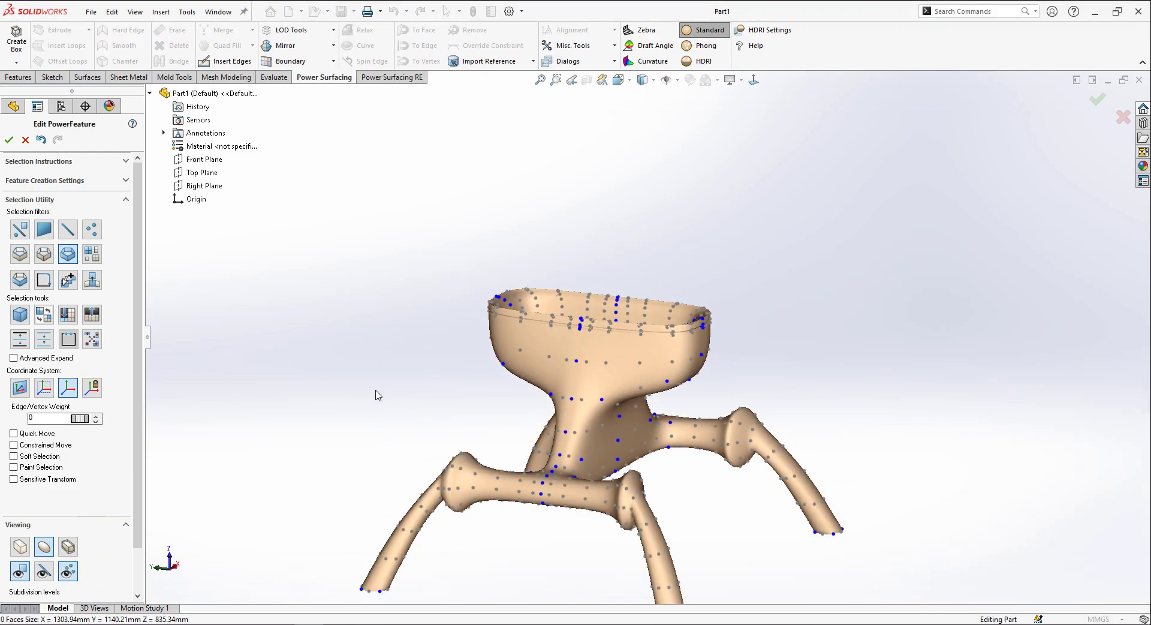
middle_drag(699, 373, 660, 395)
scroll(659, 395, down, 1)
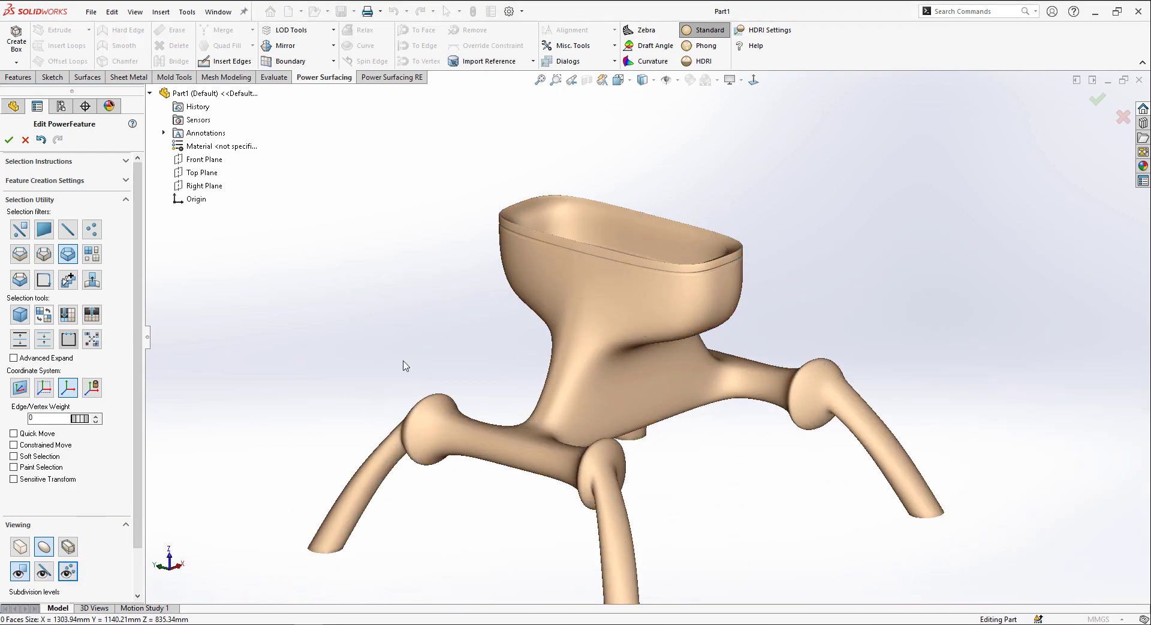
Show the faceted control mesh and select the centre-line edge chain running from below the basin down toward the legs.
click(20, 547)
middle_drag(489, 360, 690, 118)
scroll(766, 289, down, 5)
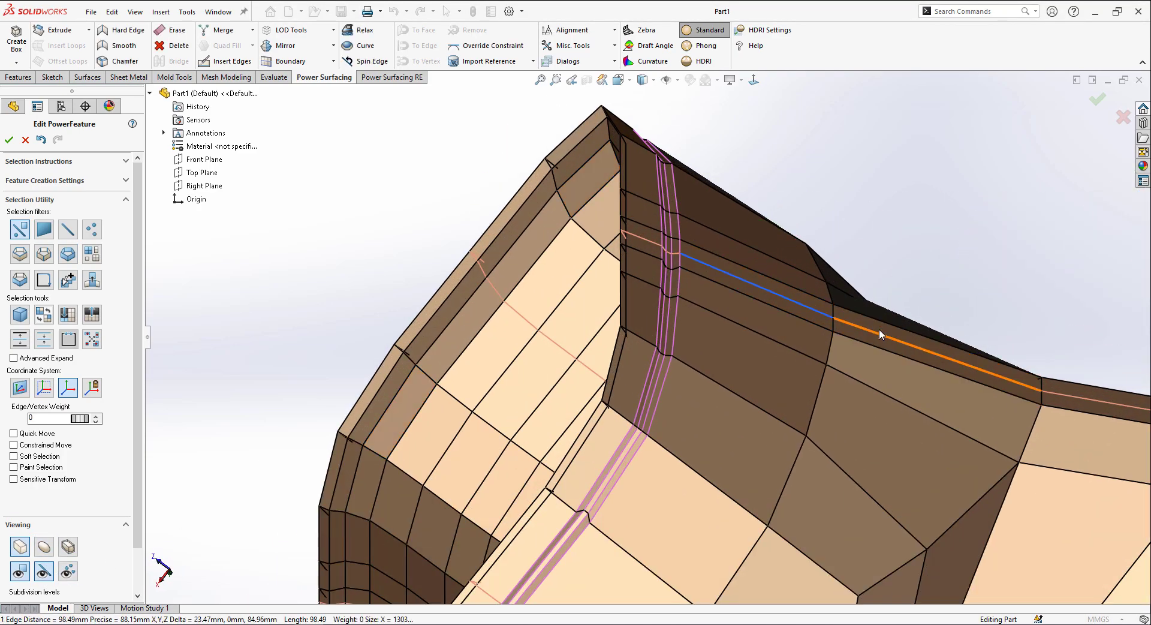
scroll(863, 305, down, 2)
click(753, 292)
ctrl+click(881, 348)
scroll(960, 408, up, 3)
ctrl+click(979, 420)
middle_drag(979, 420, 809, 371)
ctrl+click(901, 377)
right_click(954, 374)
click(1062, 389)
Try to shift the selected centre-line edges on the end of the body.
scroll(899, 371, up, 3)
scroll(809, 371, down, 2)
drag(741, 296, 747, 311)
middle_drag(747, 310, 774, 366)
scroll(797, 246, up, 4)
scroll(516, 288, up, 2)
scroll(755, 279, down, 4)
middle_drag(754, 278, 647, 473)
scroll(732, 264, down, 2)
scroll(692, 380, up, 4)
key(ctrl+z)
Move the centre-line edge where the body meets the leg bridge slightly outward, and enable Constrained Move.
scroll(680, 355, down, 2)
ctrl+click(671, 355)
scroll(666, 359, up, 4)
click(786, 468)
scroll(626, 468, down, 5)
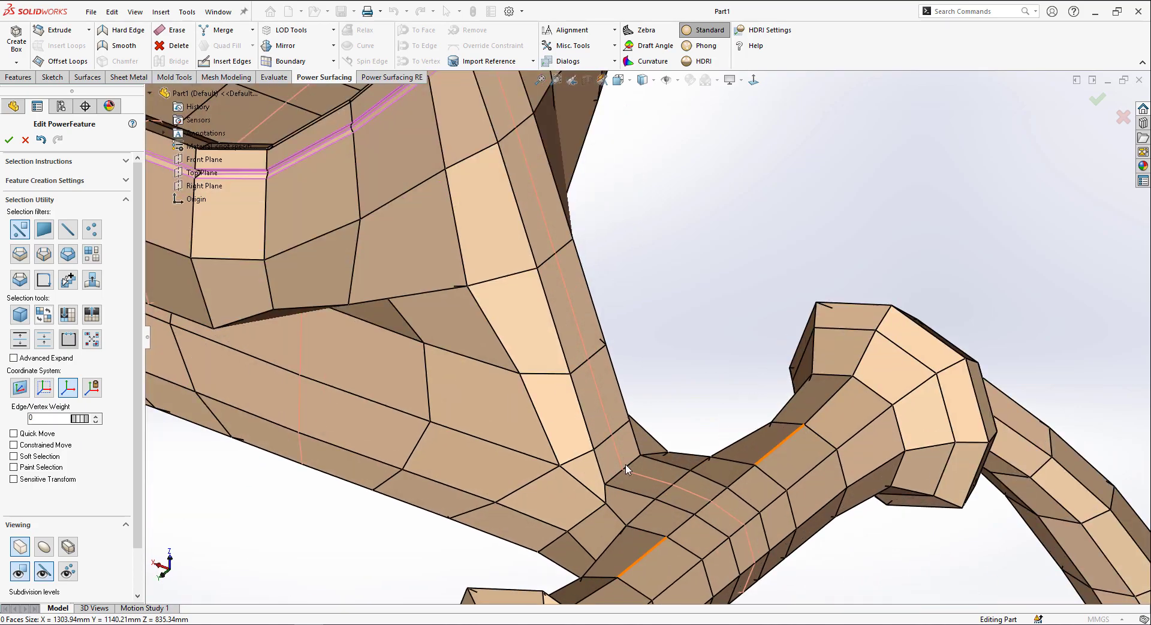
click(626, 467)
drag(643, 486, 665, 495)
click(711, 369)
scroll(712, 369, up, 3)
middle_drag(712, 368, 861, 528)
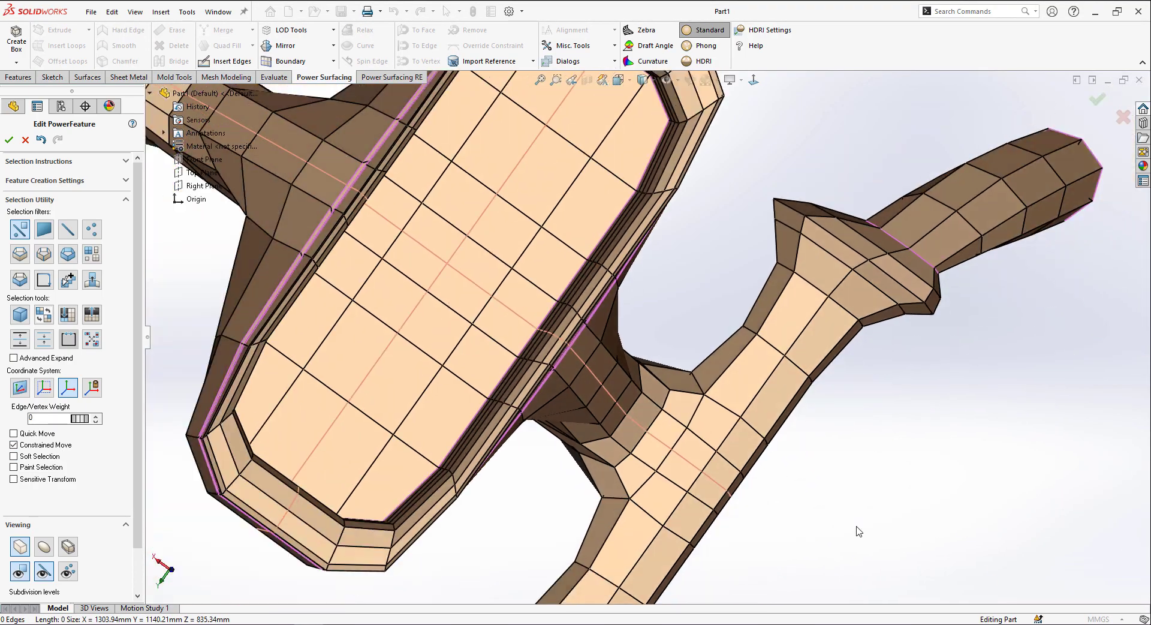
Shift the neighbouring centre-line edges at the junction outward along the leg bridge to ease the transition.
scroll(632, 402, down, 4)
middle_drag(602, 372, 632, 324)
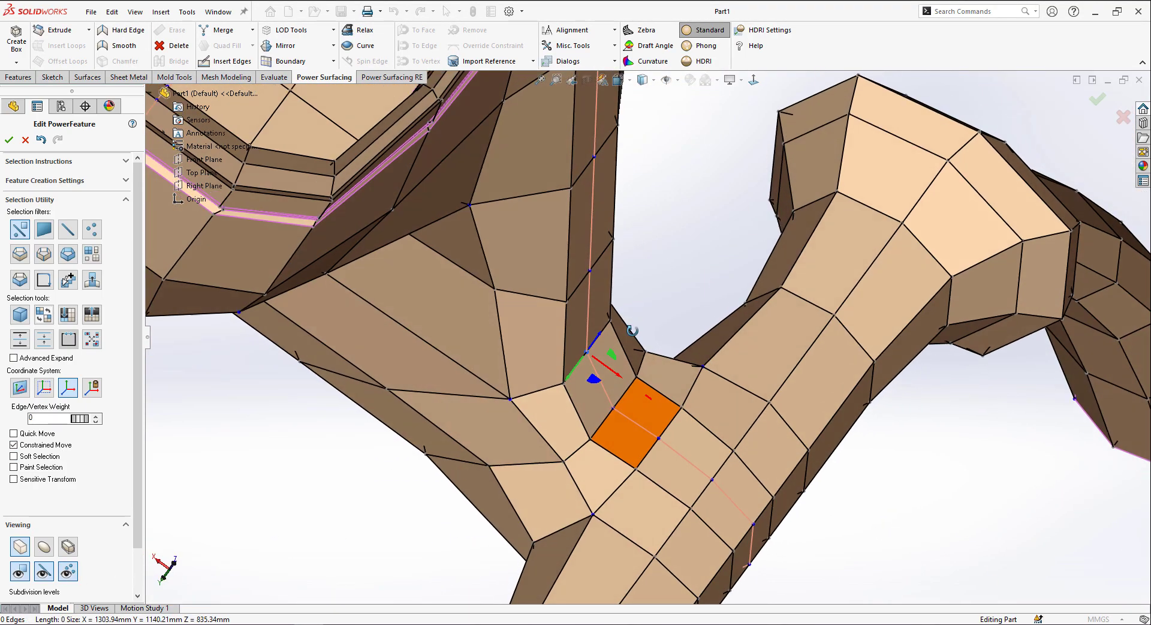
drag(593, 380, 632, 429)
click(694, 300)
middle_drag(694, 300, 773, 423)
click(694, 418)
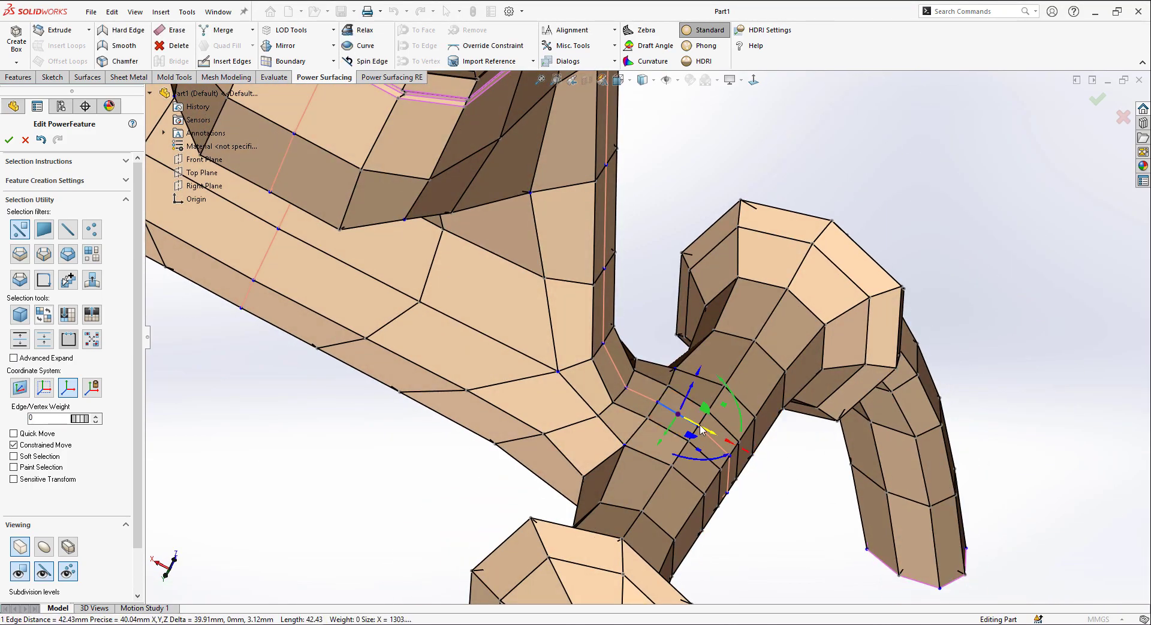
drag(701, 424, 721, 435)
click(695, 312)
Subdivide the whole control mesh into finer faces.
middle_drag(665, 336, 593, 422)
scroll(600, 383, down, 3)
right_click(603, 377)
middle_drag(603, 377, 515, 384)
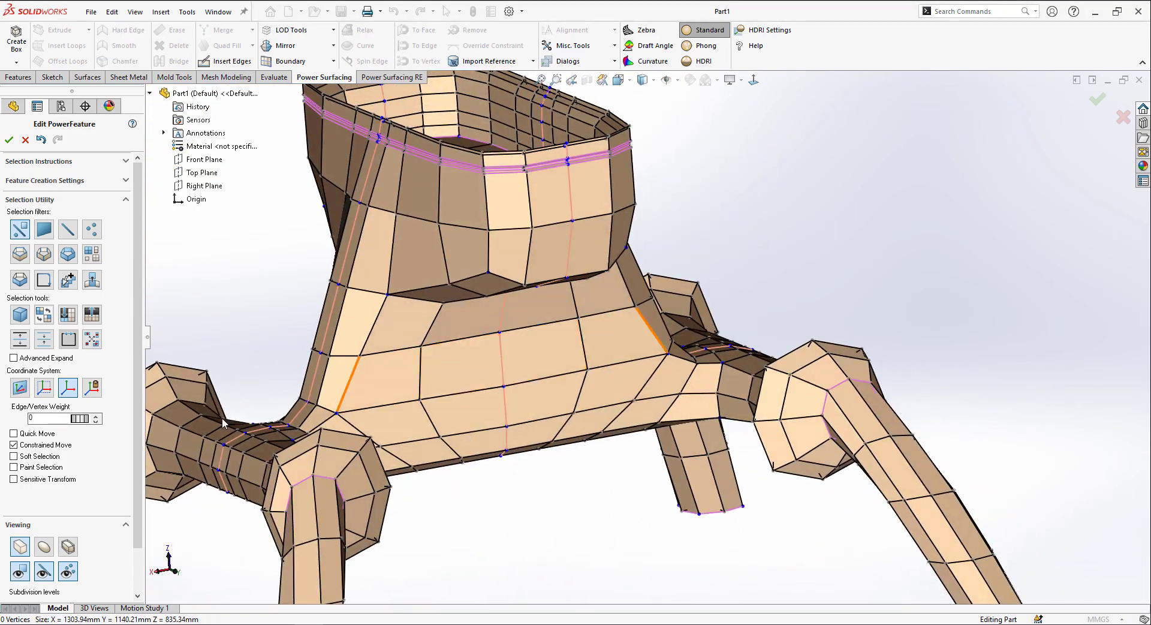
middle_drag(617, 483, 605, 384)
scroll(605, 384, down, 3)
right_click(618, 422)
click(732, 404)
middle_drag(599, 312, 544, 340)
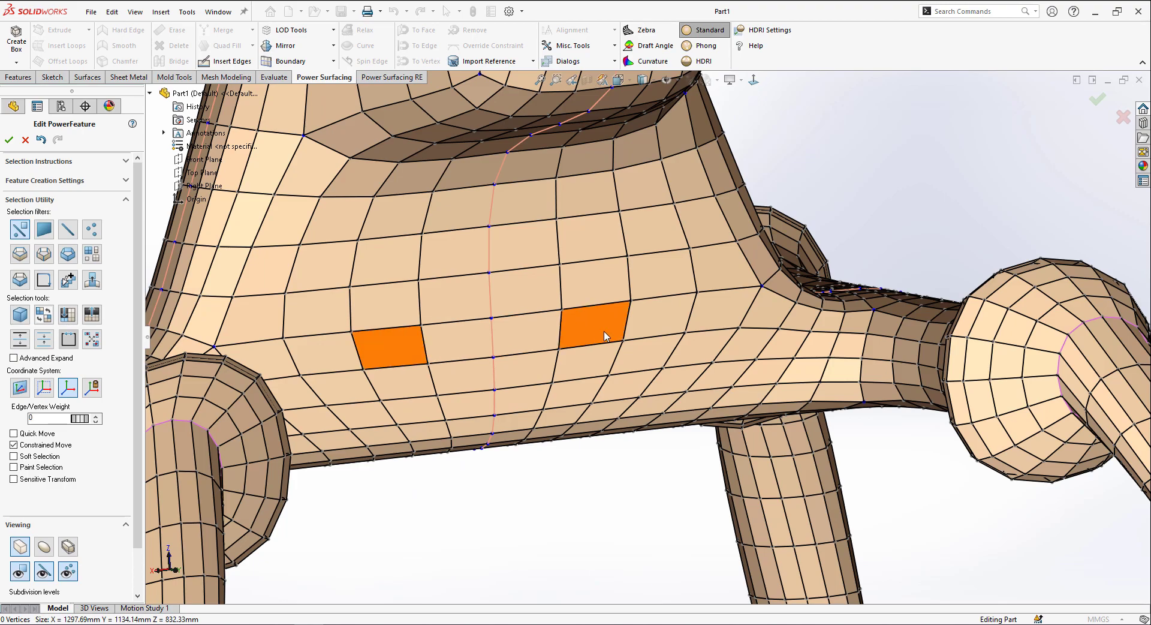
Shape the two-by-three face blocks on either side of the lower body's centre line into circles with Align Circular.
click(582, 33)
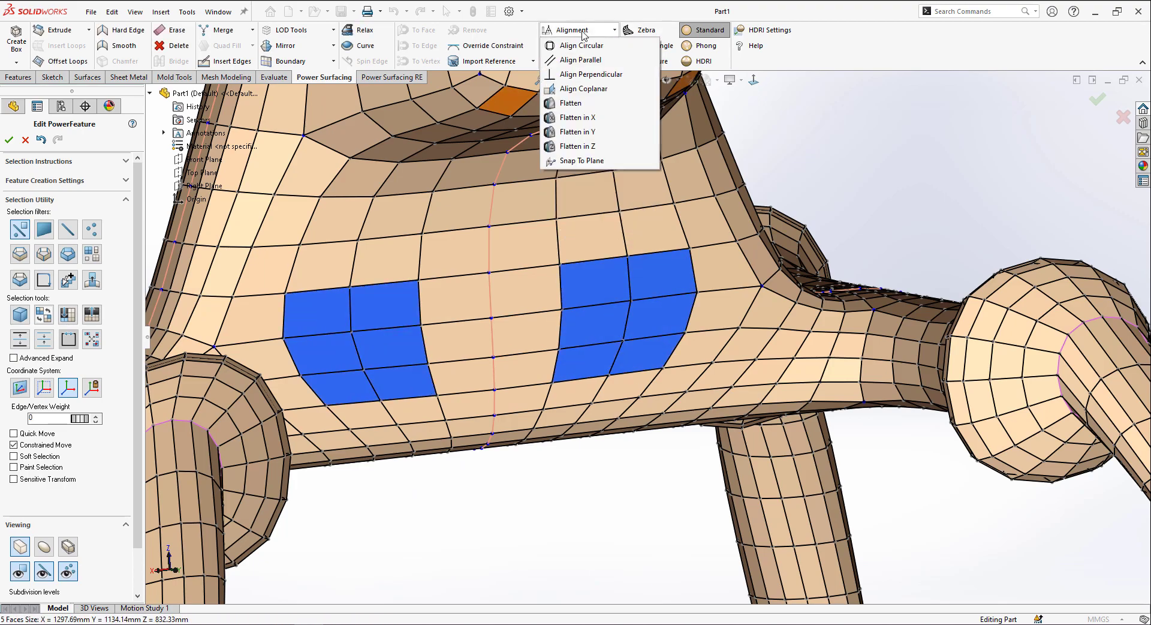
click(619, 51)
scroll(585, 282, down, 2)
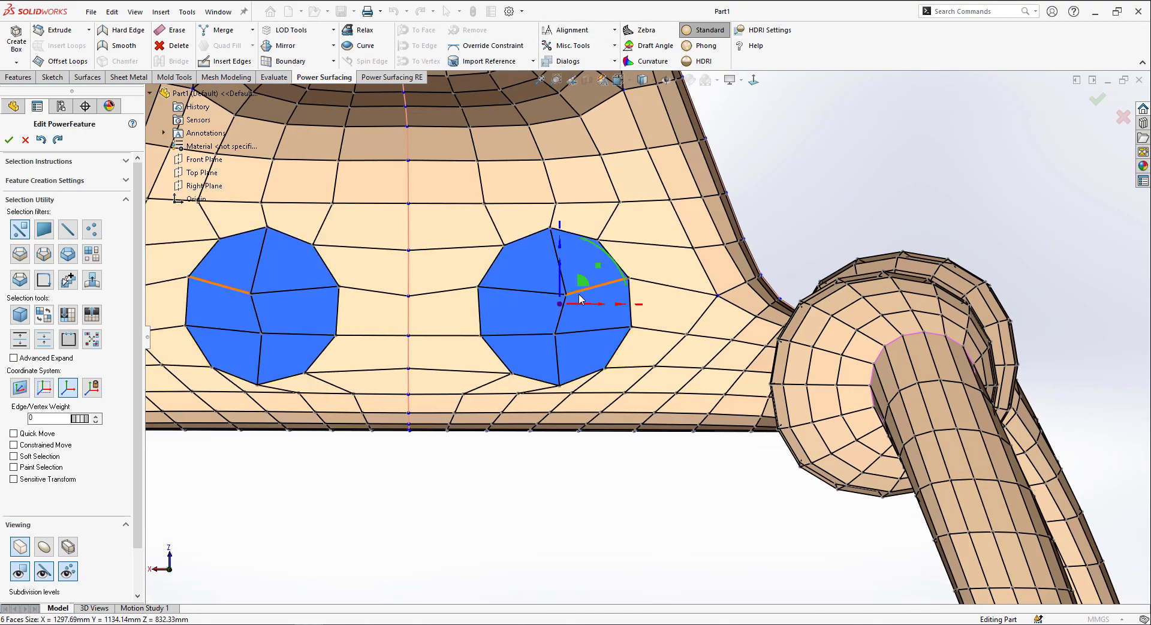
drag(569, 277, 609, 275)
middle_drag(578, 324, 681, 300)
Adjust the inner vertices of the two circular face patches slightly to even out their surface.
right_click(681, 300)
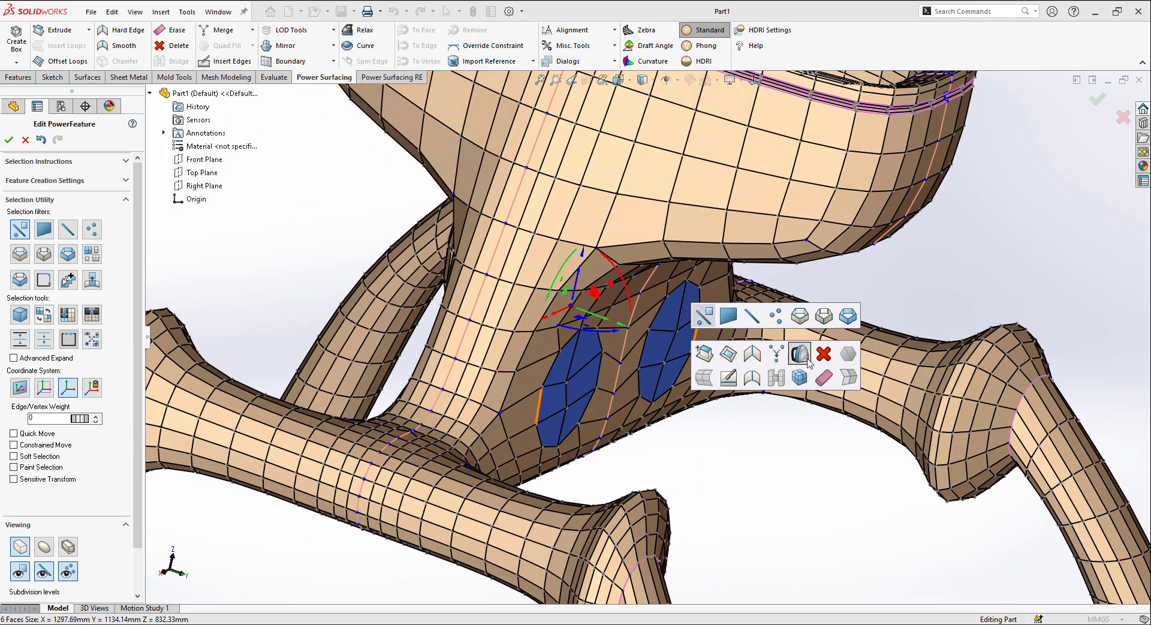
click(776, 354)
scroll(696, 362, down, 3)
middle_drag(695, 357, 712, 358)
click(607, 316)
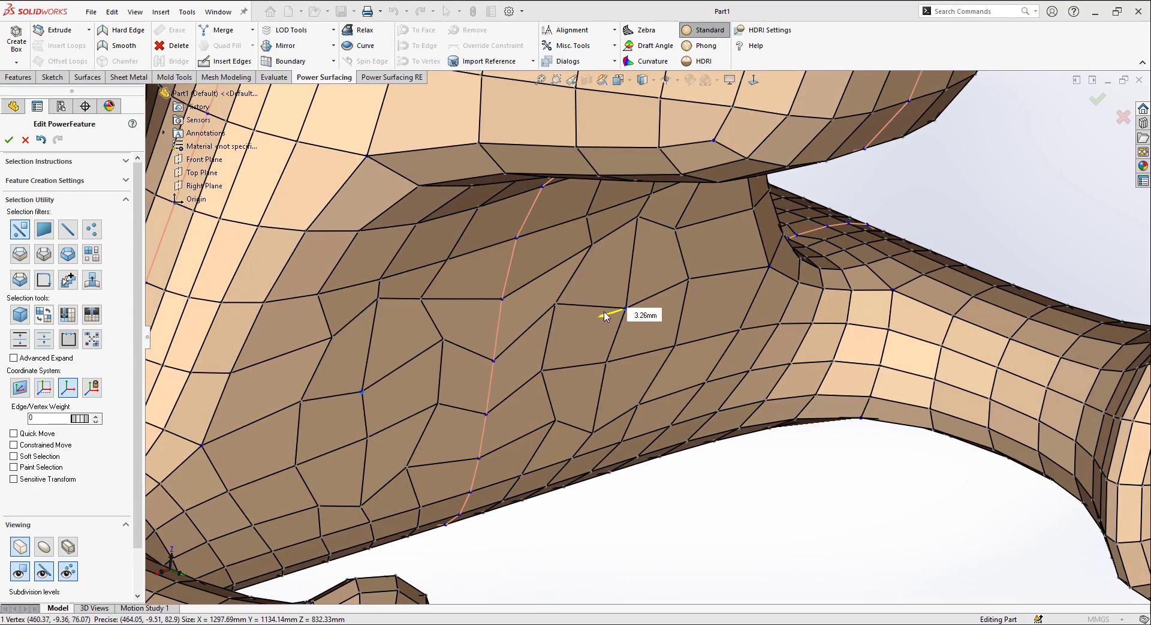
ctrl+click(583, 342)
middle_drag(584, 342, 650, 353)
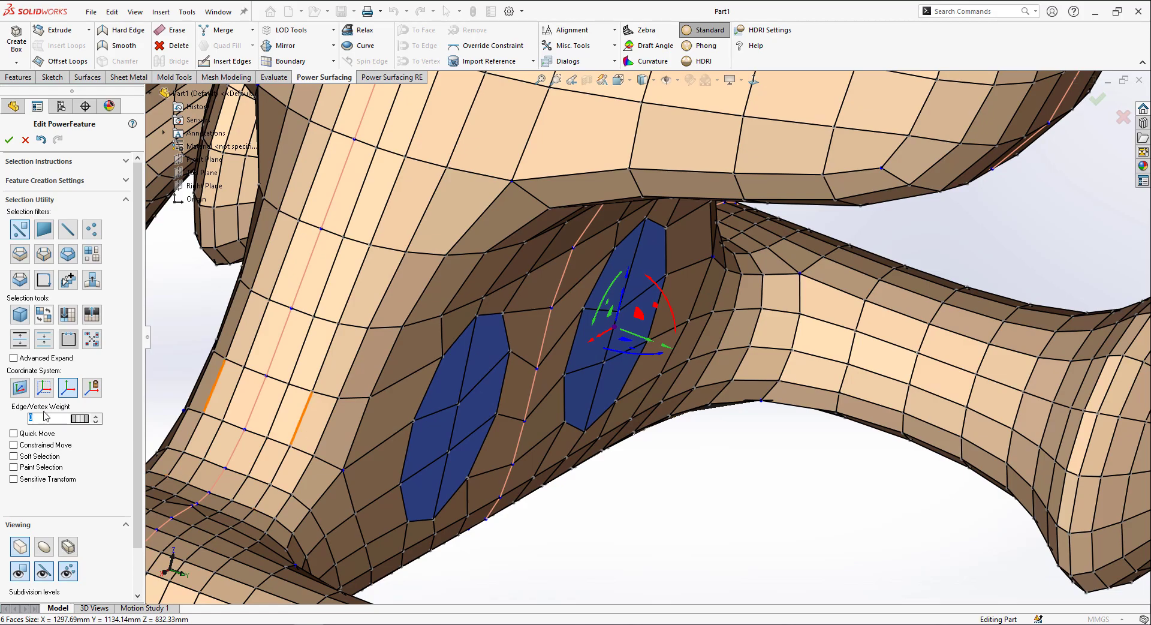
Extrude the two circular face patches into the body to form shallow recesses with a rim edge weight of 40.
middle_drag(425, 442, 354, 428)
alt+drag(587, 333, 602, 334)
middle_drag(601, 334, 666, 342)
drag(700, 306, 705, 333)
drag(644, 331, 644, 332)
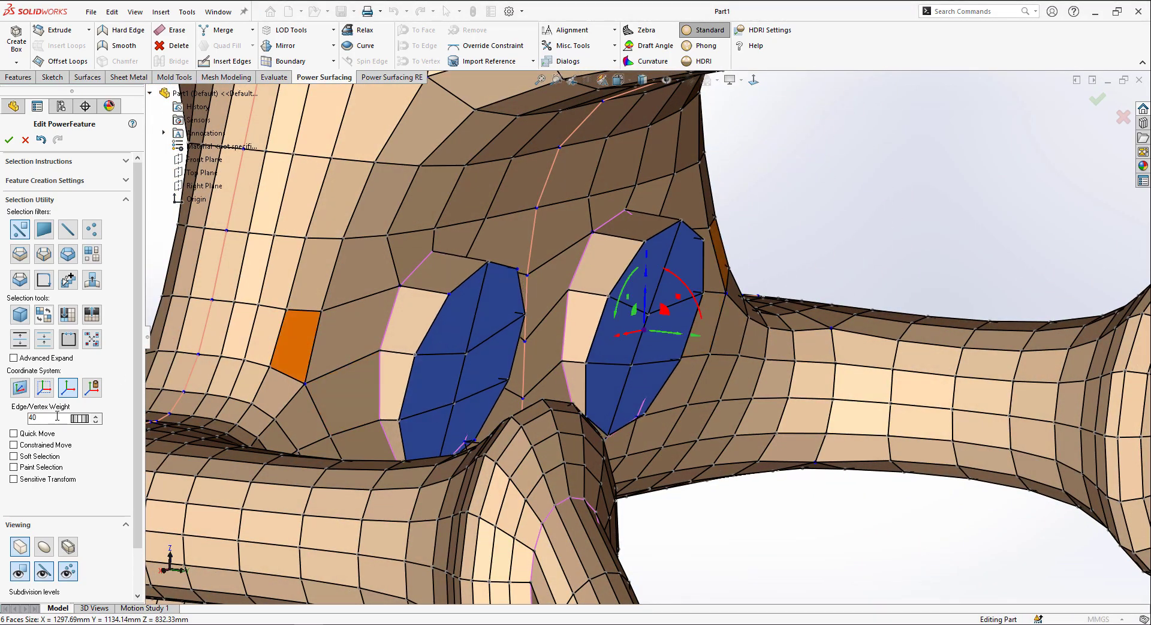
drag(645, 331, 657, 340)
middle_drag(658, 339, 639, 336)
Complete the face selection at the bottom of the round recesses and try to adjust those faces.
scroll(641, 335, down, 3)
scroll(644, 337, up, 3)
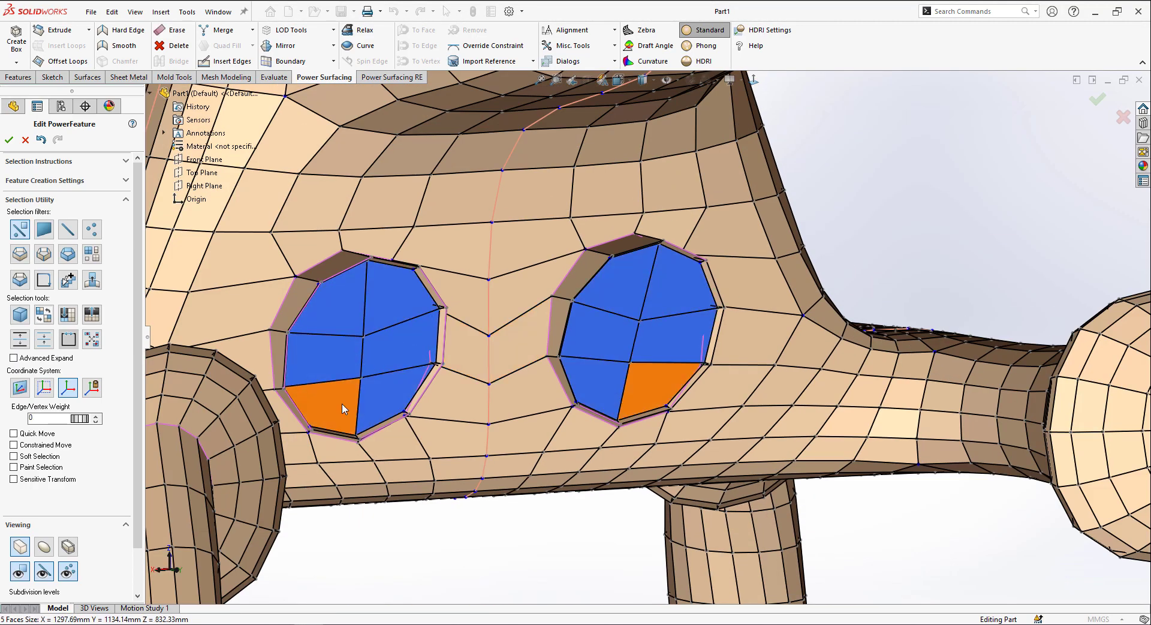
click(353, 407)
scroll(360, 402, down, 3)
drag(489, 367, 489, 390)
scroll(489, 384, up, 2)
middle_drag(489, 384, 617, 442)
key(ctrl+z)
scroll(620, 427, up, 5)
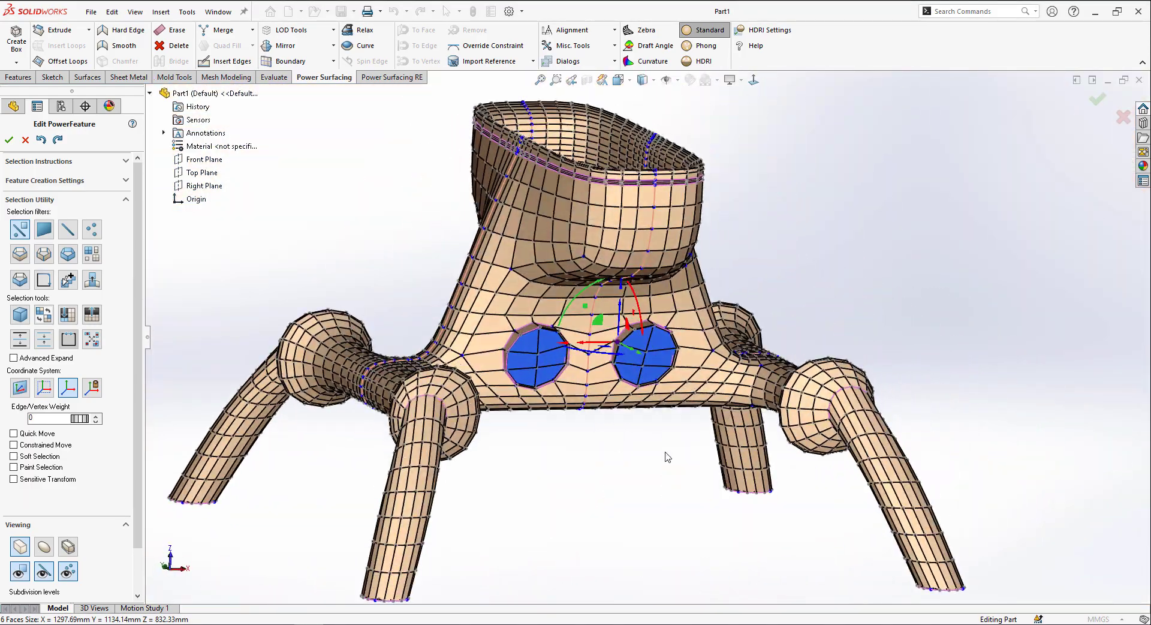
Turn to the front of the lower body and reselect the faces at the bottom of both round recesses.
scroll(617, 442, down, 5)
mouse_move(634, 322)
mouse_down()
mouse_move(627, 358)
mouse_move(641, 339)
mouse_up()
scroll(635, 324, down, 3)
scroll(636, 339, up, 2)
middle_drag(561, 349, 588, 353)
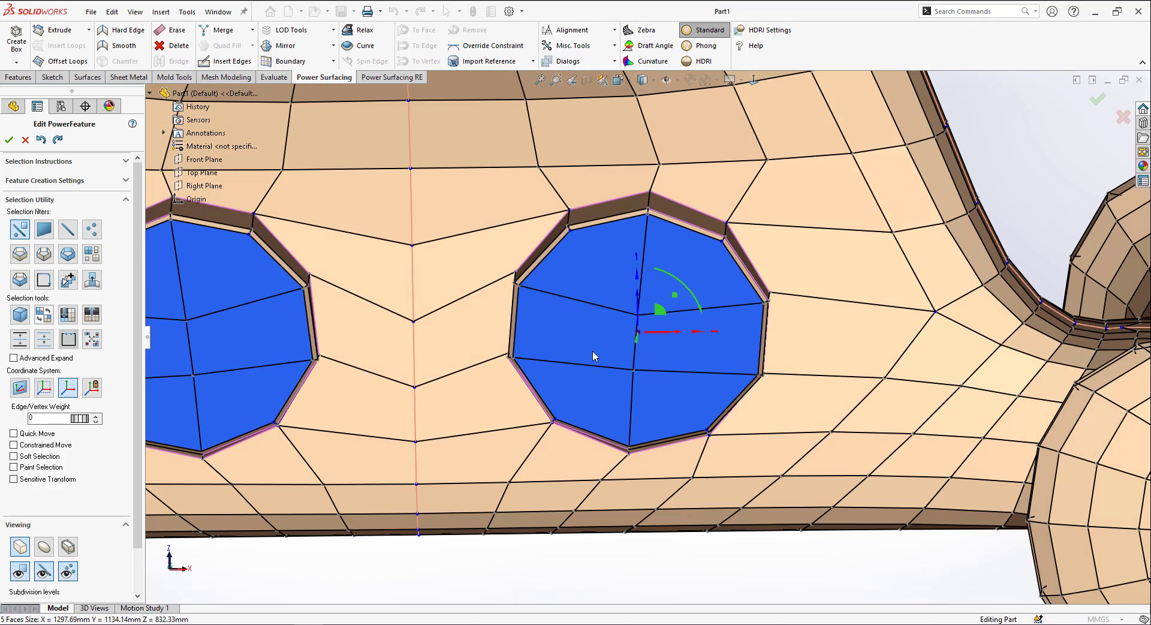
click(92, 341)
scroll(437, 384, up, 4)
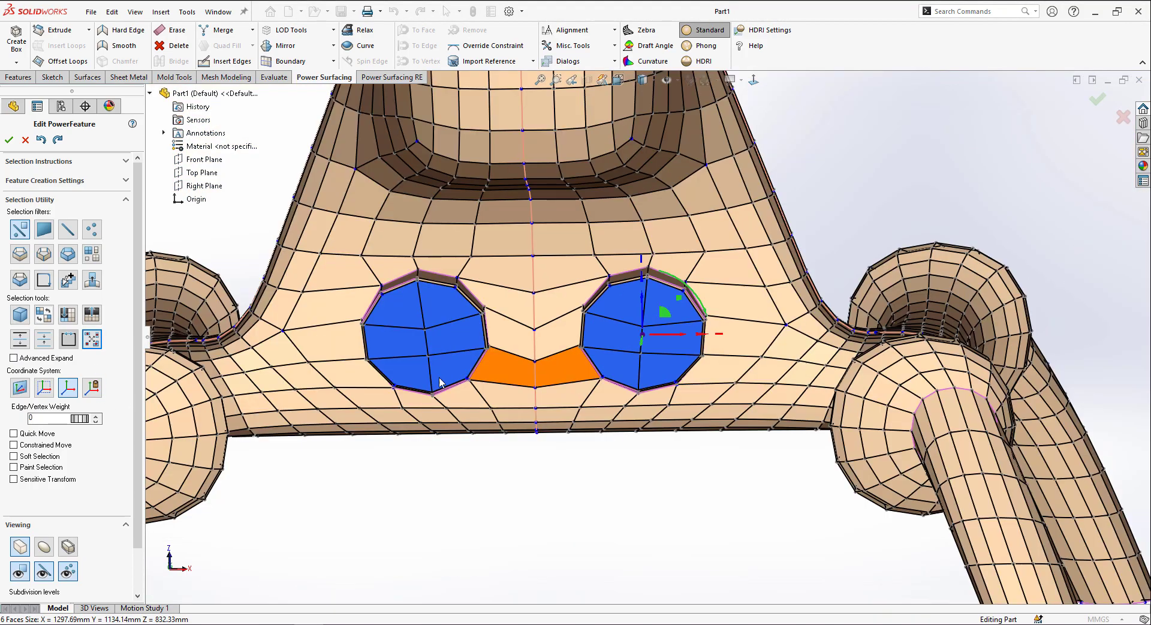
scroll(434, 360, down, 1)
click(449, 311)
ctrl+click(411, 315)
Inset the recess faces to leave a narrow inner ring, and set the edge weight to 12.
scroll(445, 360, down, 4)
drag(466, 343, 466, 357)
scroll(468, 347, down, 2)
middle_drag(468, 354, 497, 346)
drag(86, 421, 100, 421)
drag(510, 305, 508, 327)
drag(443, 344, 453, 354)
Push the recess faces about 58 mm deeper into the body and fine-tune their depth.
middle_drag(450, 353, 360, 348)
scroll(480, 395, up, 5)
middle_drag(489, 404, 561, 351)
drag(575, 338, 607, 356)
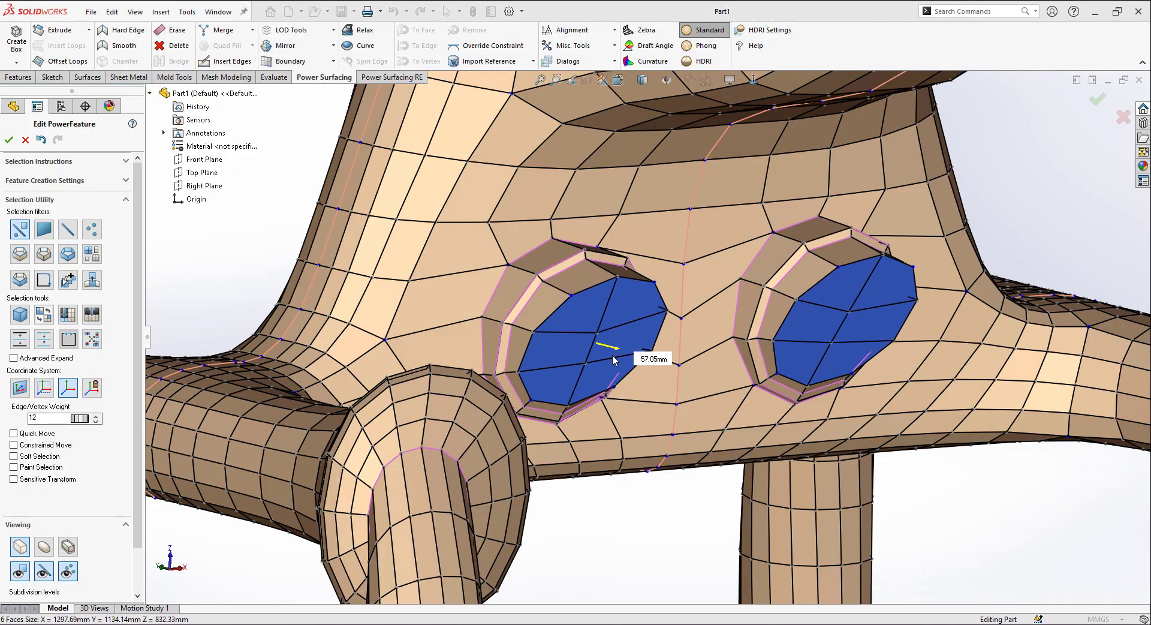
middle_drag(454, 370, 564, 342)
drag(588, 349, 573, 335)
middle_drag(572, 335, 590, 414)
click(635, 510)
middle_drag(635, 509, 679, 360)
Switch to the smooth display, hide the edges, and examine the two deep round recesses from several sides.
scroll(679, 268, up, 3)
scroll(674, 251, down, 2)
click(68, 546)
click(45, 547)
click(46, 572)
scroll(647, 350, up, 5)
click(594, 459)
scroll(575, 432, up, 3)
middle_drag(438, 444, 606, 441)
scroll(480, 377, down, 7)
scroll(700, 371, up, 1)
middle_drag(692, 356, 786, 358)
scroll(787, 359, down, 3)
scroll(797, 354, down, 1)
Return to the faceted mesh, open the inner ends of both recesses, and join them at the mirror plane using On Mirror.
click(723, 393)
click(19, 546)
right_click(754, 369)
middle_drag(834, 399, 666, 392)
click(802, 385)
scroll(554, 396, down, 3)
right_click(547, 390)
click(538, 391)
click(325, 90)
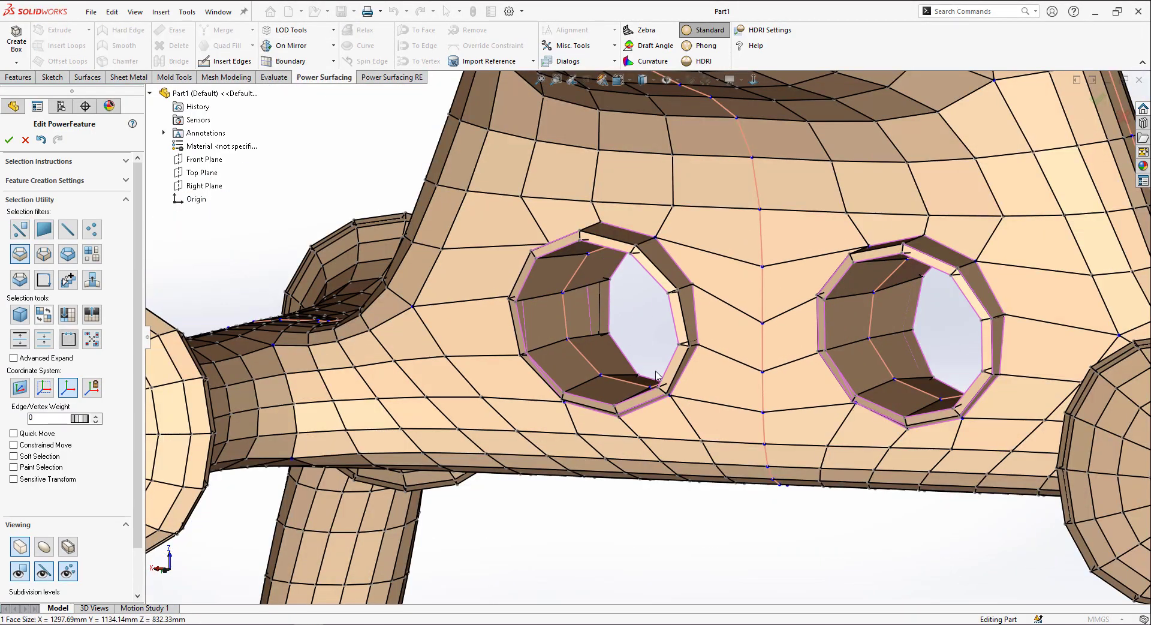
In the smooth display, select the edge loop above the foot end, set its weight to 44, and widen it.
scroll(665, 538, up, 5)
scroll(665, 538, up, 5)
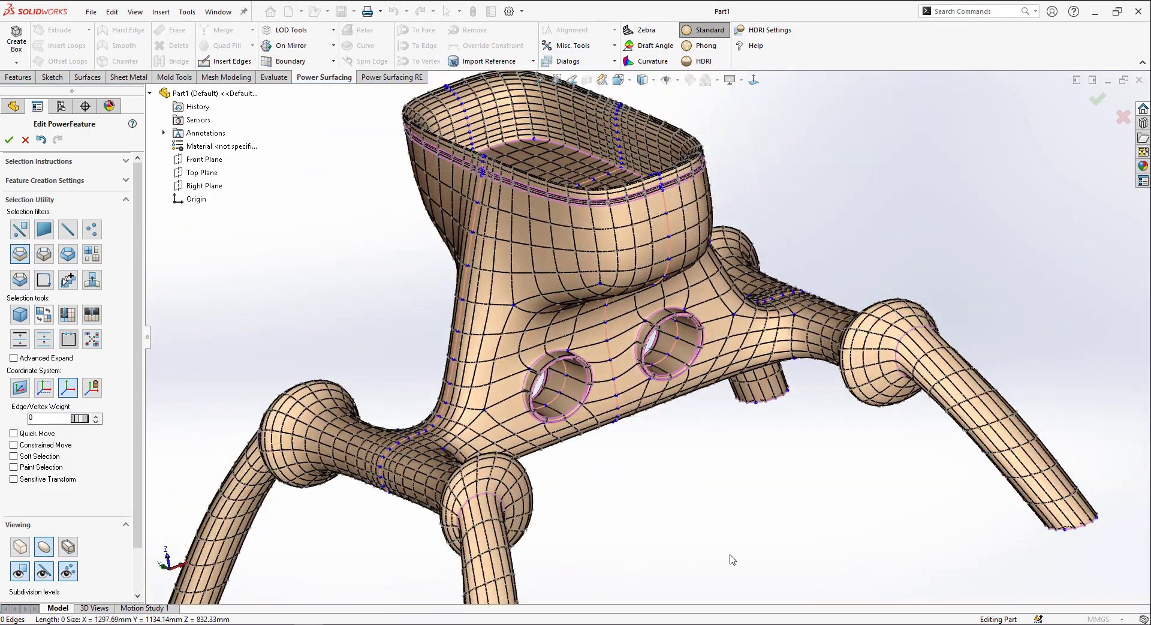
middle_drag(616, 403, 468, 430)
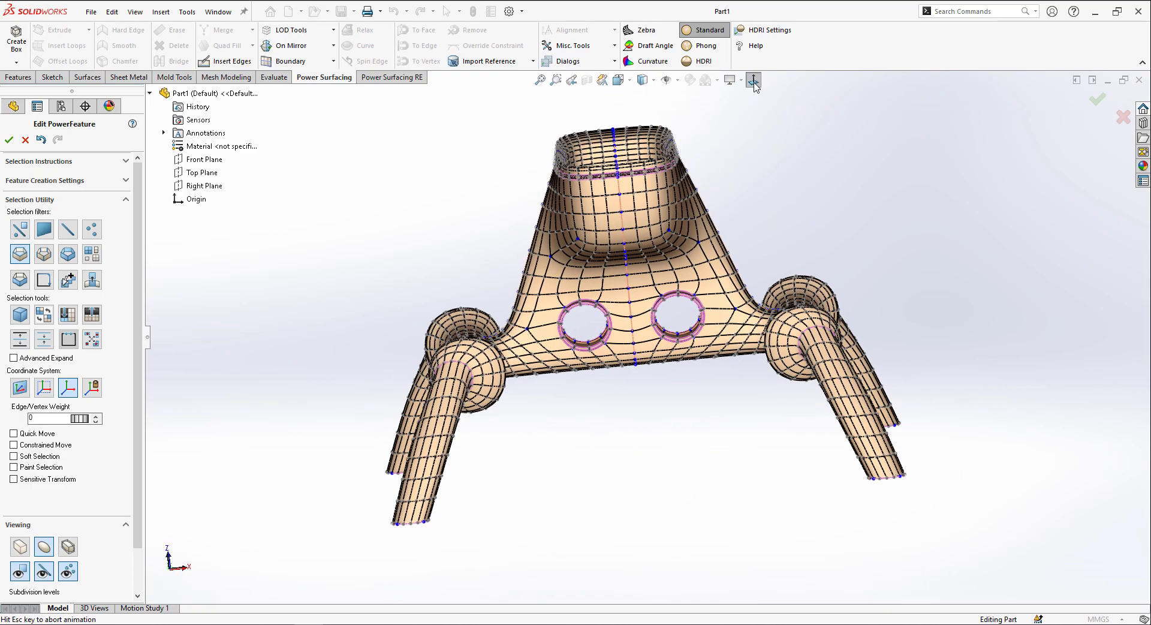
scroll(462, 433, down, 5)
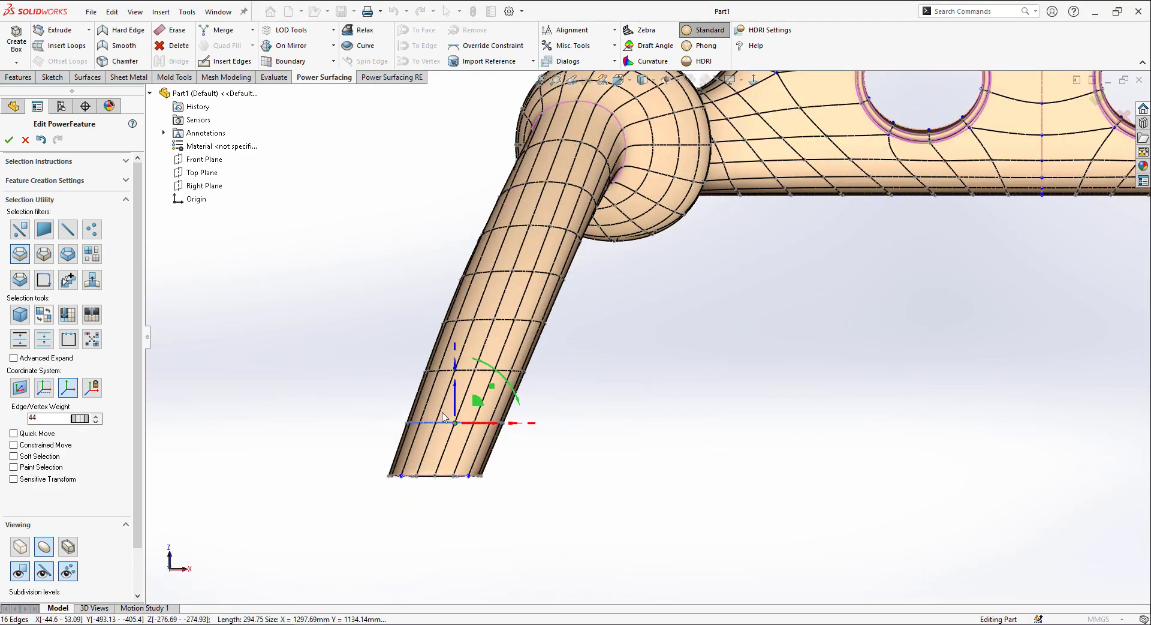
drag(457, 432, 480, 331)
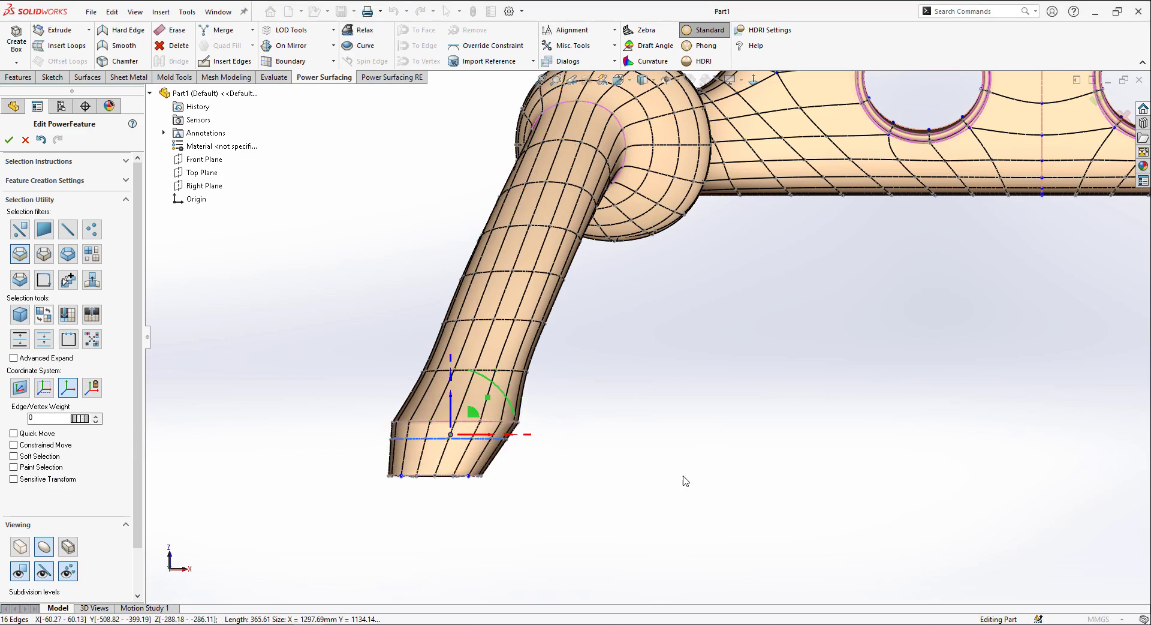
Adjust the second edge loop just below the flare to form a stepped cuff above each foot.
drag(455, 411, 455, 419)
drag(452, 436, 467, 482)
click(633, 502)
scroll(634, 502, up, 5)
scroll(925, 365, down, 3)
scroll(522, 368, up, 5)
middle_drag(913, 373, 480, 405)
scroll(520, 347, down, 2)
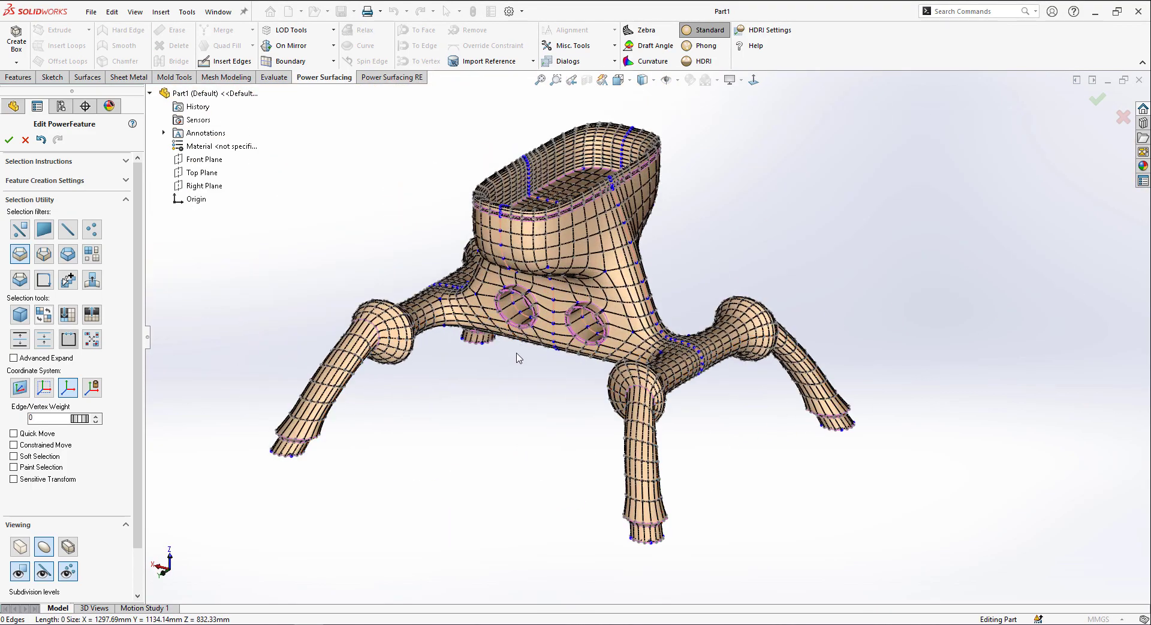
Extrude a face on top of the cross tube on each side of the mirror plane upward into two handle stubs.
scroll(671, 356, down, 5)
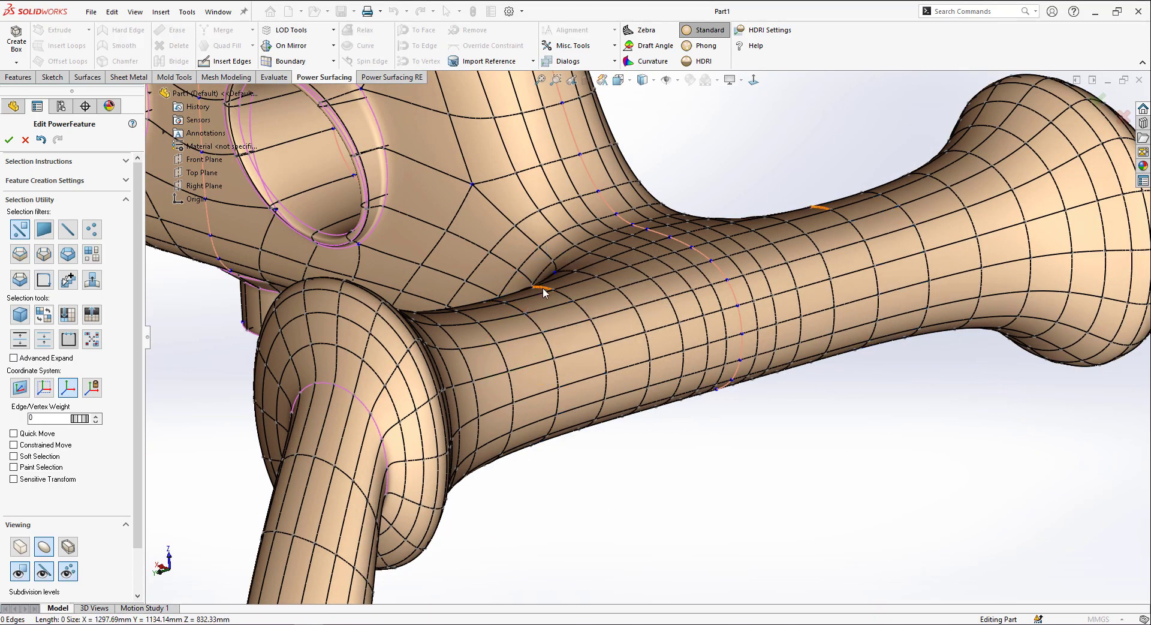
click(543, 290)
scroll(519, 286, up, 2)
click(22, 548)
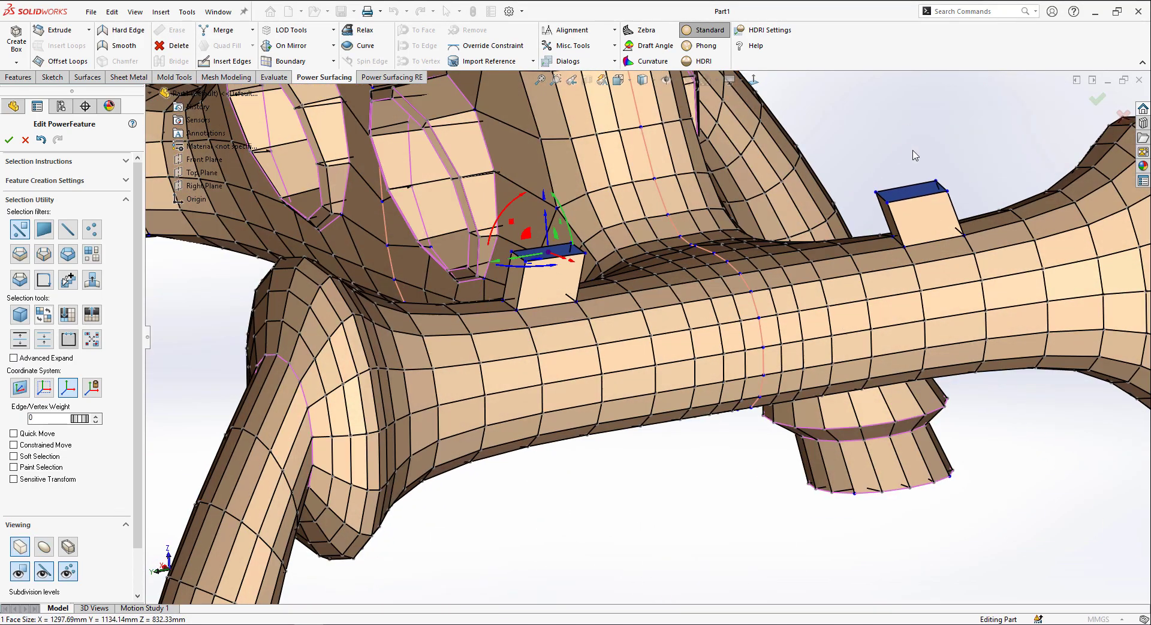
click(901, 192)
scroll(882, 210, down, 2)
middle_drag(869, 213, 780, 196)
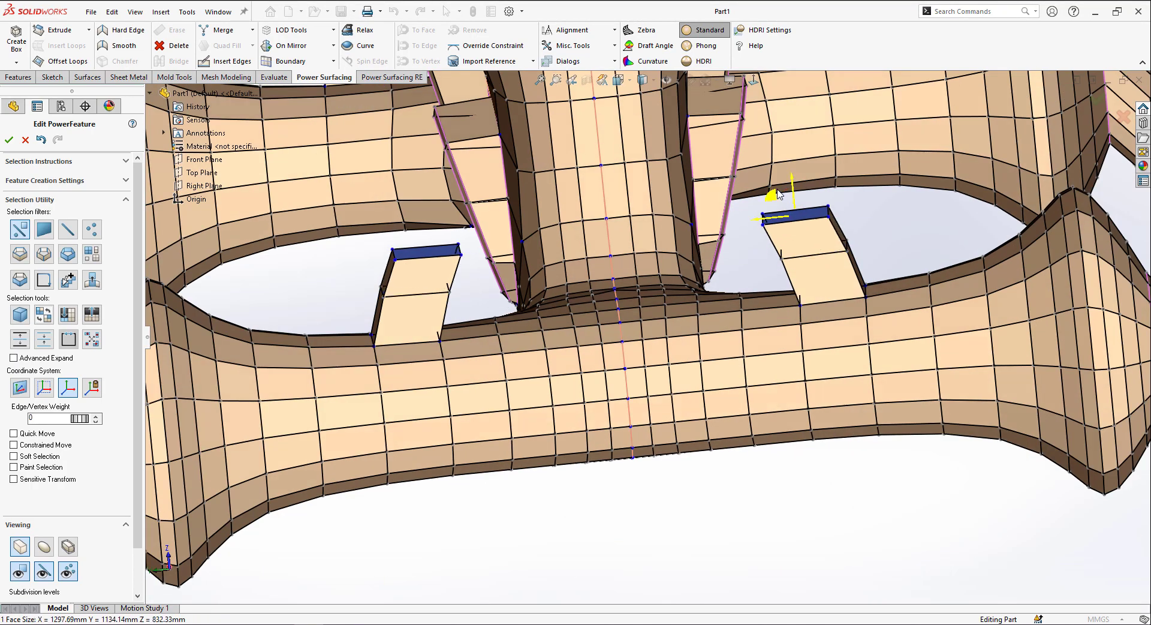
Move the stub ends into position and bridge them across the mirror plane to form a looped handle.
drag(740, 148, 589, 158)
click(665, 465)
middle_drag(666, 464, 757, 489)
scroll(757, 489, up, 3)
click(43, 546)
scroll(623, 225, down, 5)
click(735, 330)
click(179, 61)
In the smooth display, select adjoining sections of the handle loop and move them to shape its curve.
scroll(780, 429, up, 6)
middle_drag(701, 420, 484, 431)
scroll(662, 336, down, 7)
right_click(662, 333)
click(753, 378)
click(600, 388)
ctrl+click(618, 343)
scroll(597, 343, up, 3)
scroll(785, 410, up, 2)
scroll(626, 344, up, 4)
drag(617, 336, 575, 317)
click(518, 362)
View the handle loop from another side and raise its selected section slightly.
middle_drag(519, 363, 783, 404)
scroll(689, 336, down, 6)
middle_drag(740, 353, 741, 305)
drag(685, 271, 688, 257)
middle_drag(678, 374, 647, 306)
Return to the faceted mesh and adjust the selected sections of the handle loop.
click(19, 546)
click(695, 405)
right_click(707, 396)
click(654, 376)
click(716, 393)
right_click(679, 375)
click(674, 349)
click(567, 367)
In the smooth display, move the outer side face of the handle's crown about 2.7 mm to even out its thickness.
click(43, 546)
click(694, 374)
right_click(705, 342)
click(651, 322)
scroll(689, 294, down, 3)
click(690, 307)
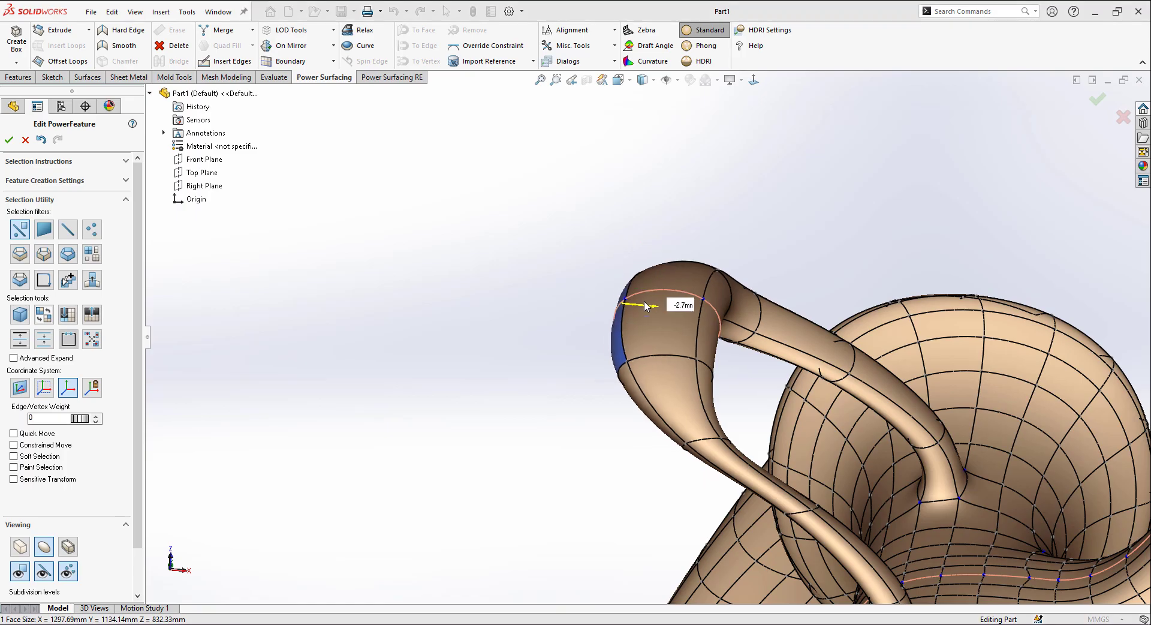
middle_drag(713, 321, 909, 290)
click(909, 290)
scroll(910, 291, down, 2)
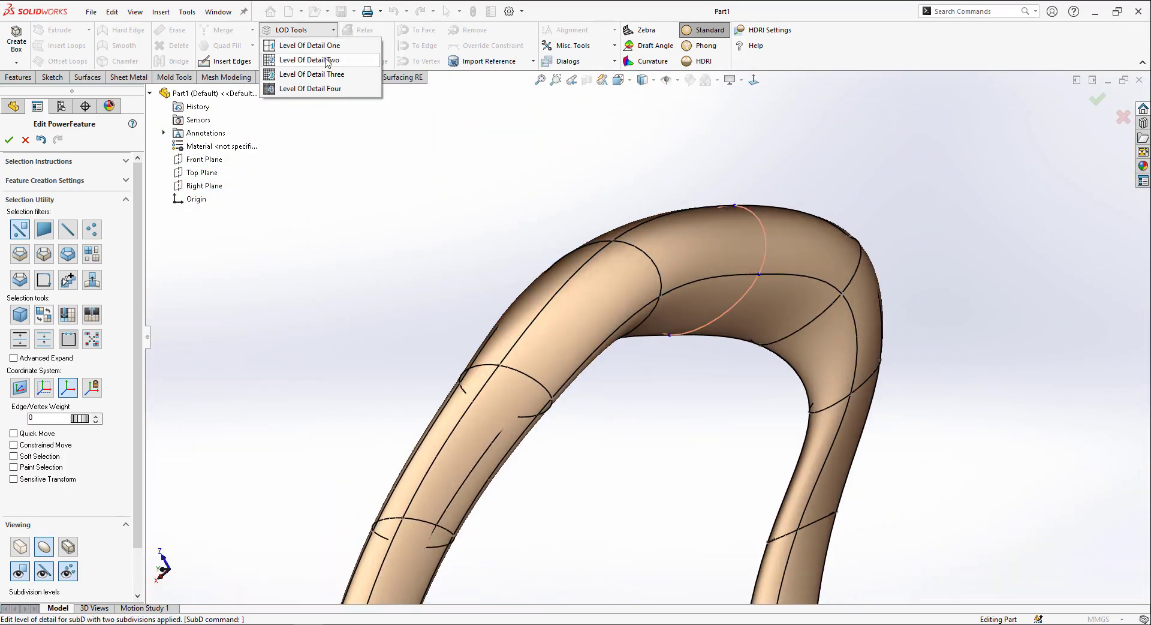
middle_drag(716, 317, 632, 298)
scroll(632, 299, down, 3)
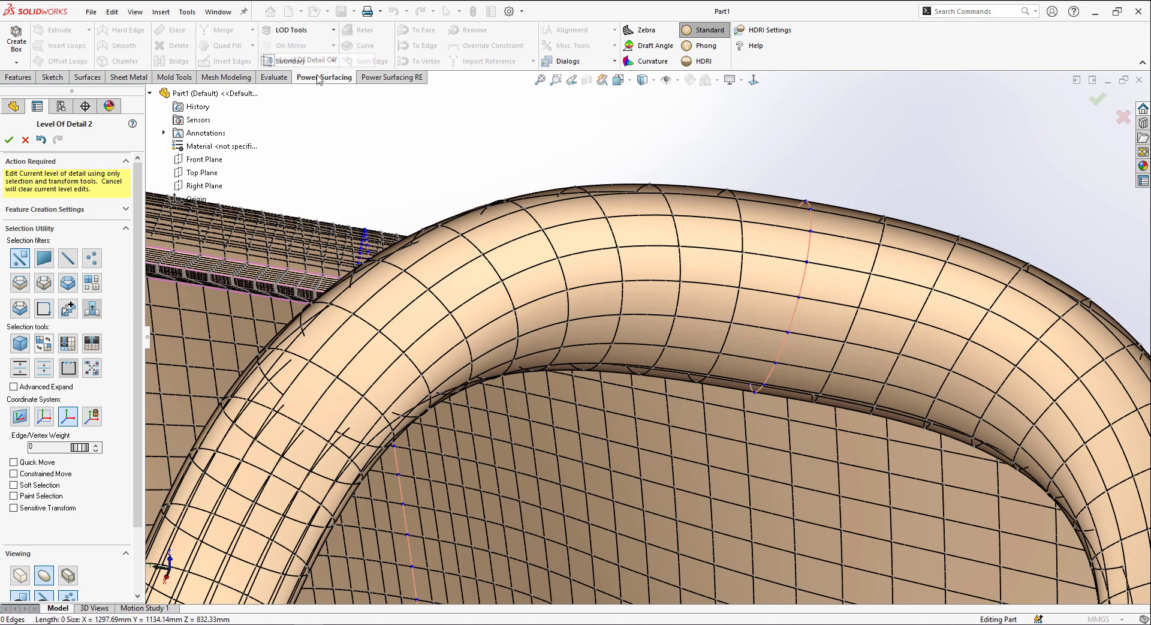
click(310, 33)
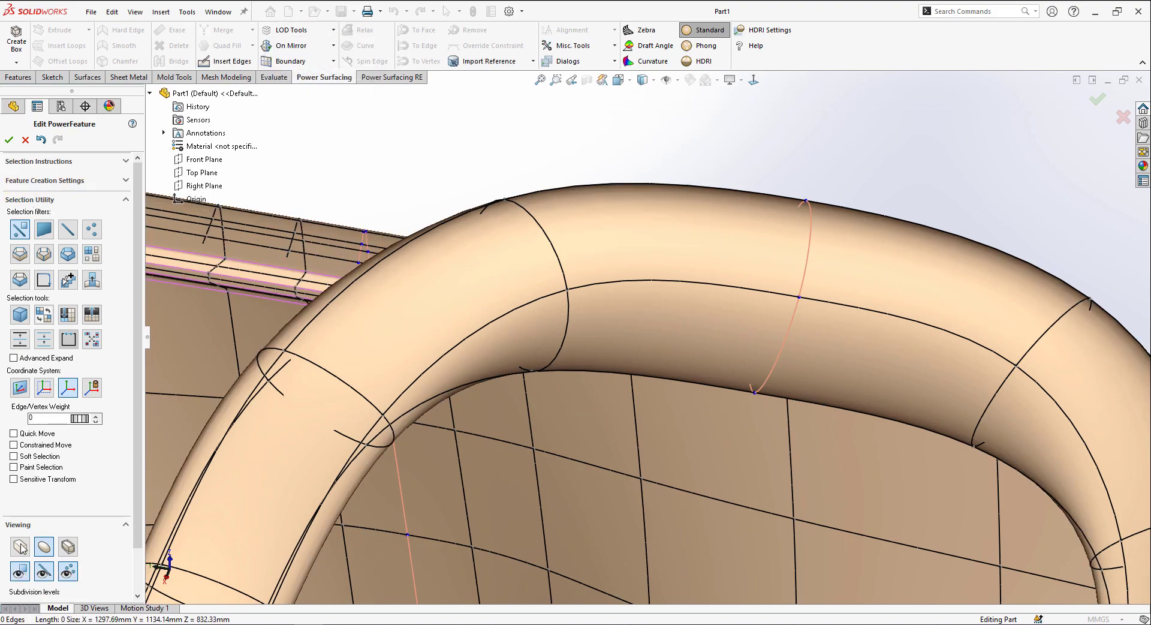
At Level Of Detail Three, select evenly spaced rows of edges across the handle grip and displace them to form parallel ridges.
scroll(792, 299, up, 3)
middle_drag(792, 300, 705, 400)
scroll(749, 351, down, 6)
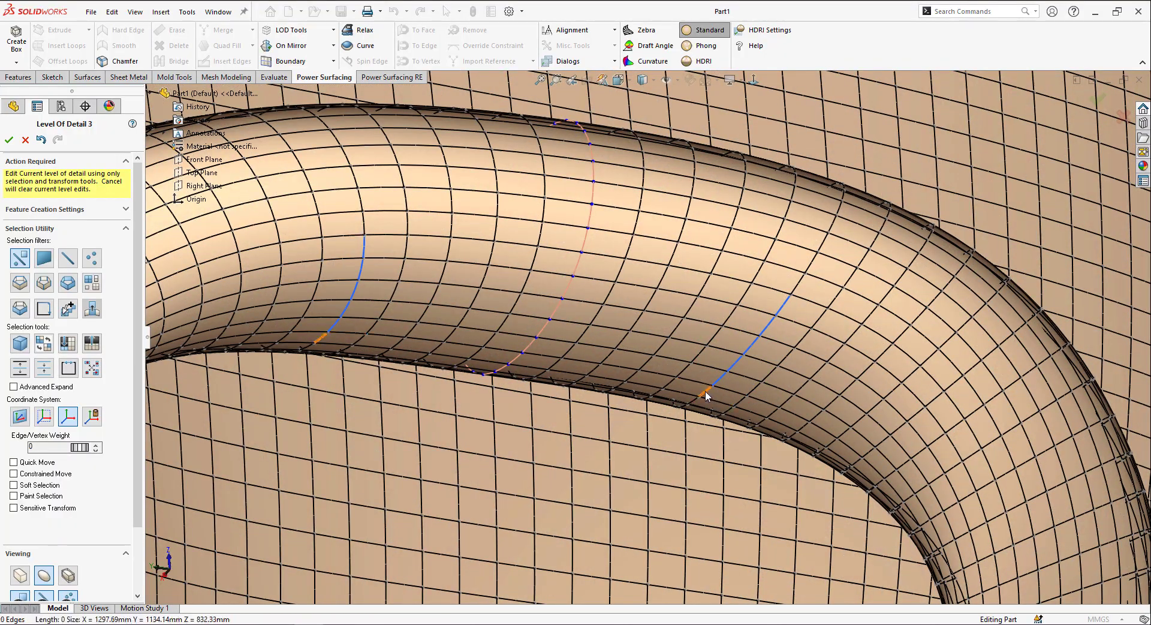
scroll(686, 404, down, 4)
ctrl+click(684, 404)
scroll(685, 404, up, 4)
middle_drag(685, 404, 694, 236)
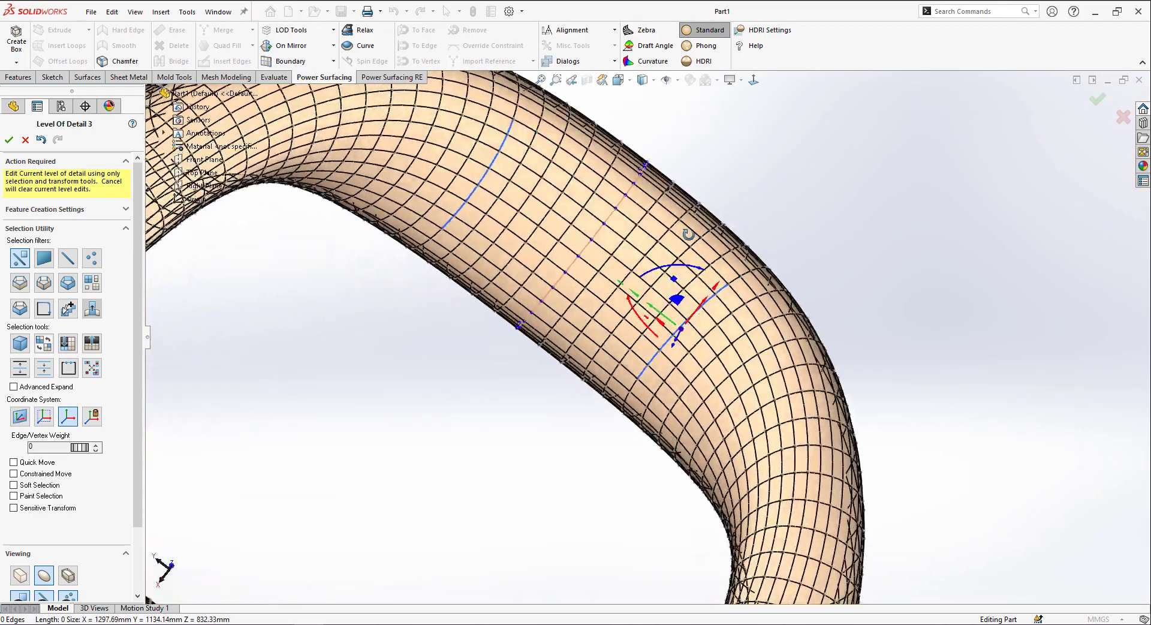
scroll(699, 258, down, 3)
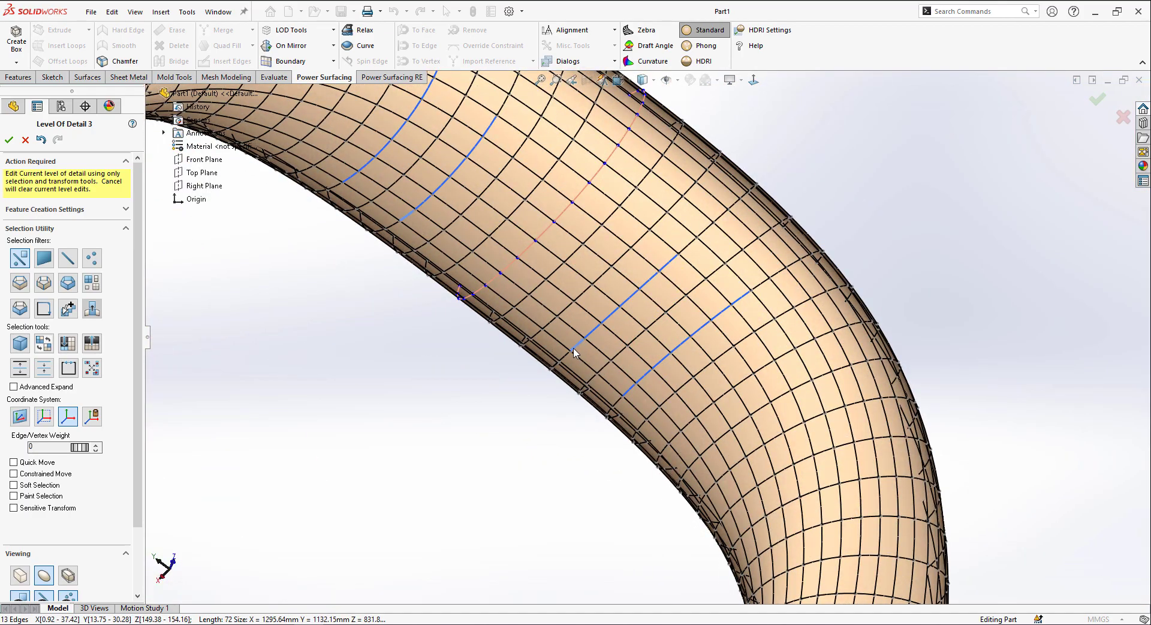
middle_drag(688, 249, 629, 249)
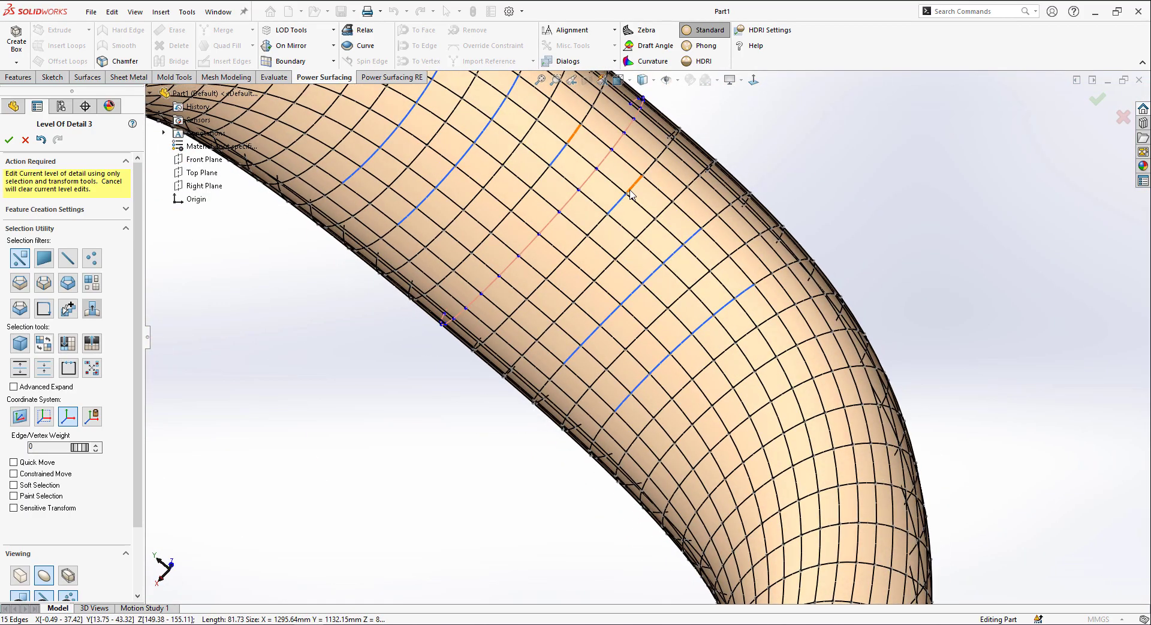
scroll(603, 346, up, 2)
middle_drag(604, 346, 678, 294)
scroll(678, 287, down, 3)
drag(649, 403, 666, 399)
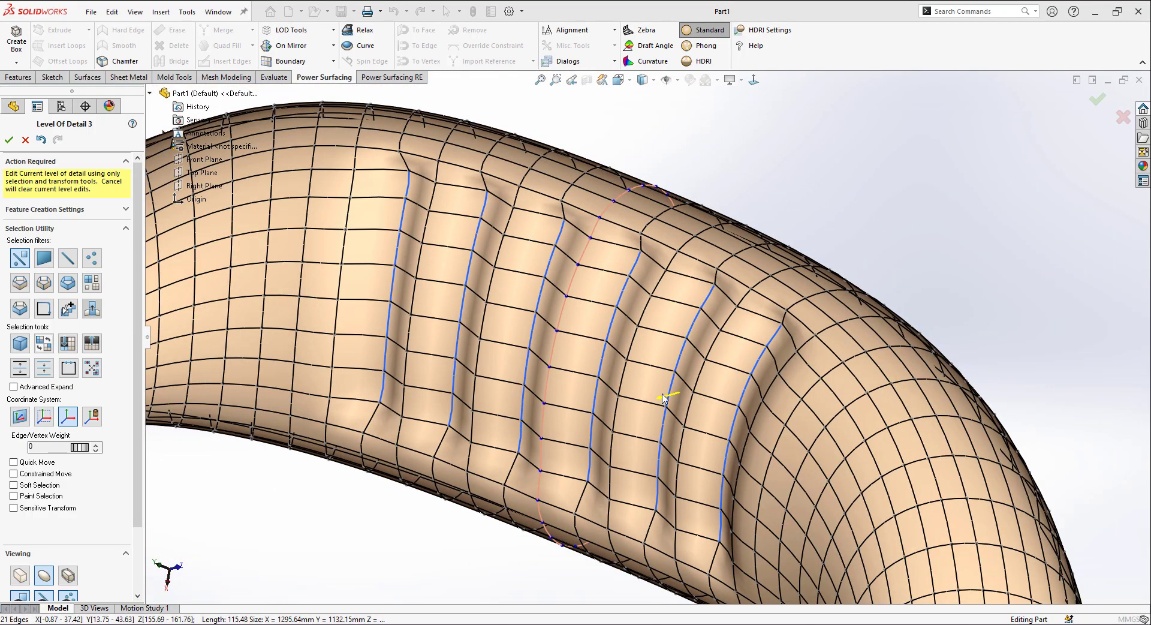
Adjust the offset of the ridge edges from a second angle to refine the depth of the grip ridges.
scroll(765, 357, up, 5)
middle_drag(766, 357, 674, 363)
scroll(677, 363, down, 5)
mouse_move(546, 328)
mouse_down()
mouse_move(555, 323)
mouse_move(548, 338)
mouse_up()
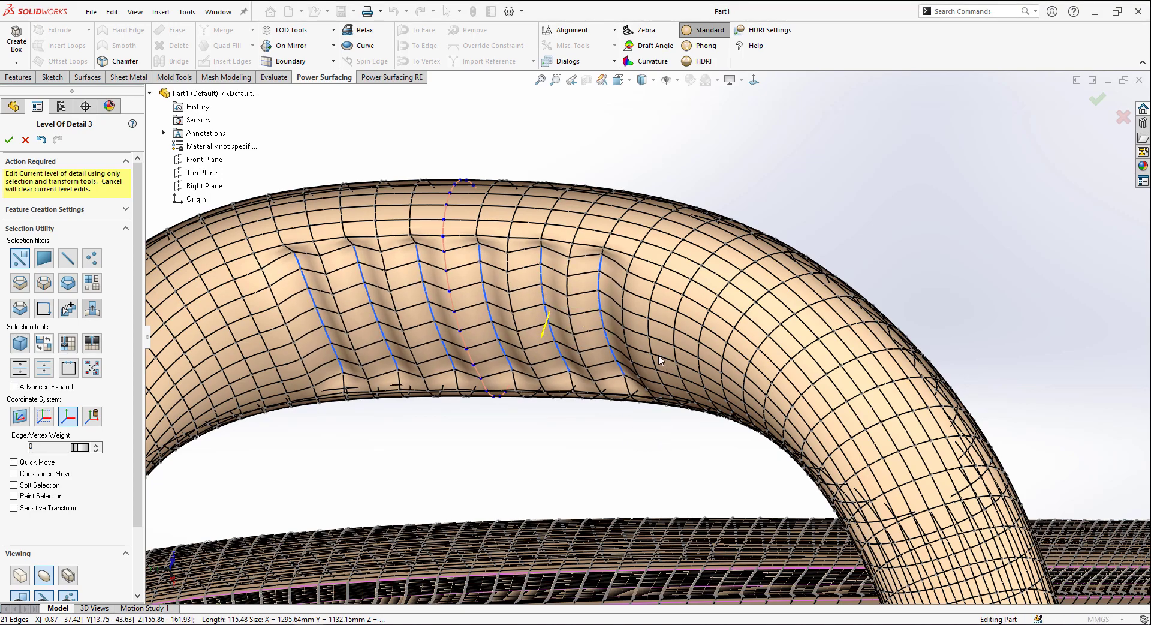
middle_drag(661, 370, 672, 372)
Select two parallel strips of faces on the handle bend beyond the ridges and displace them into the surface.
scroll(672, 372, down, 2)
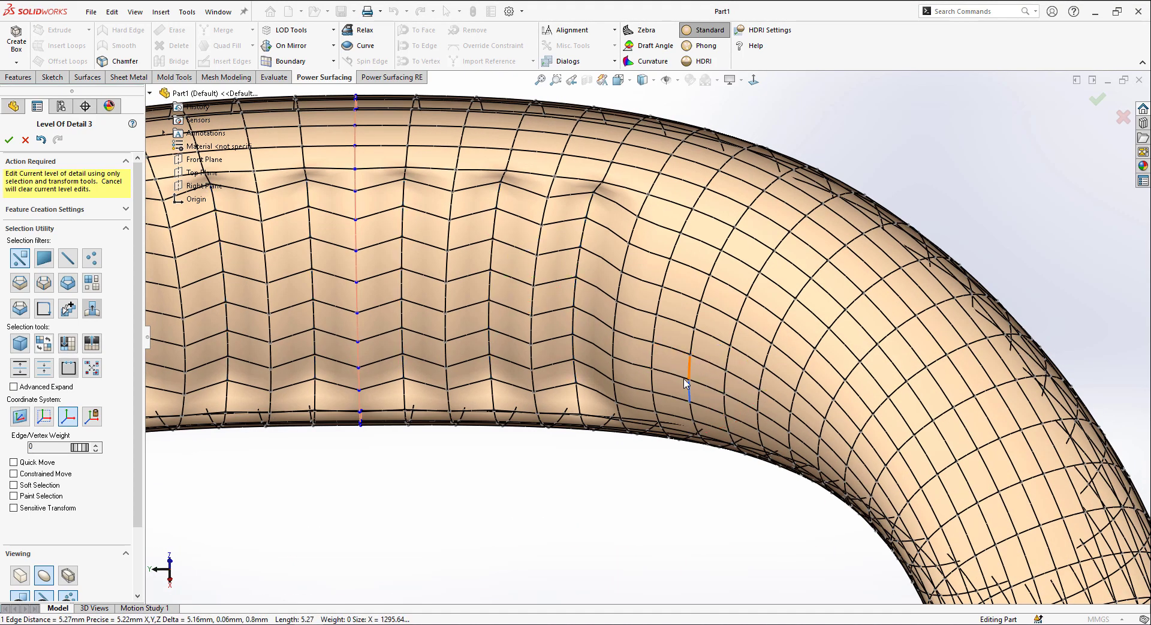
drag(721, 379, 717, 418)
scroll(727, 376, up, 2)
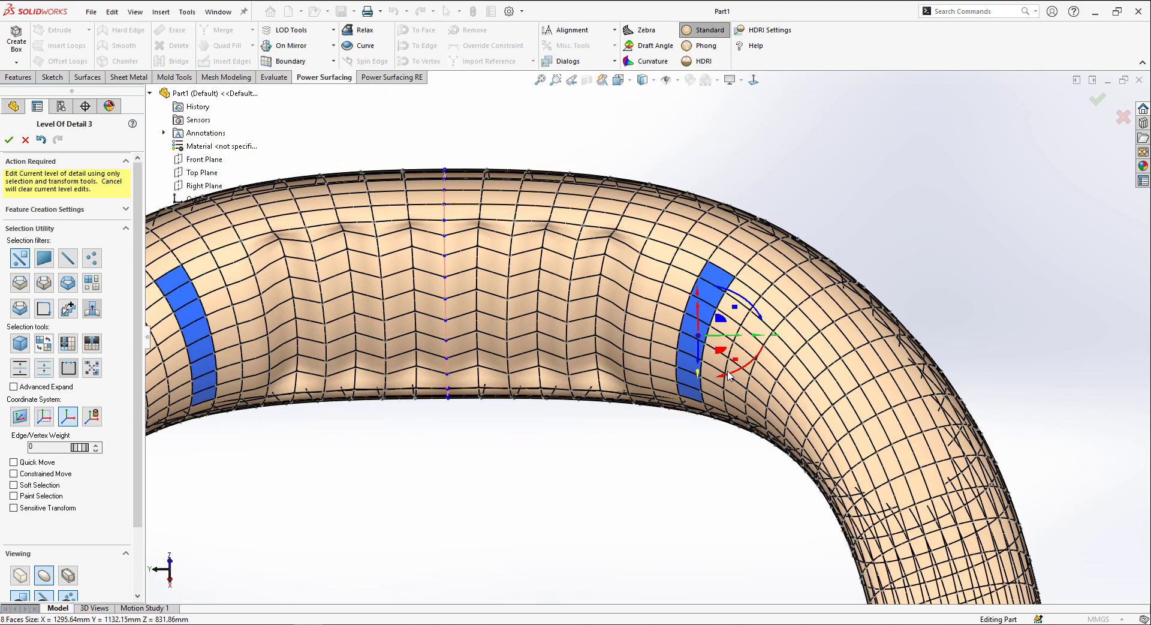
drag(781, 350, 792, 334)
middle_drag(792, 333, 753, 393)
scroll(753, 393, down, 2)
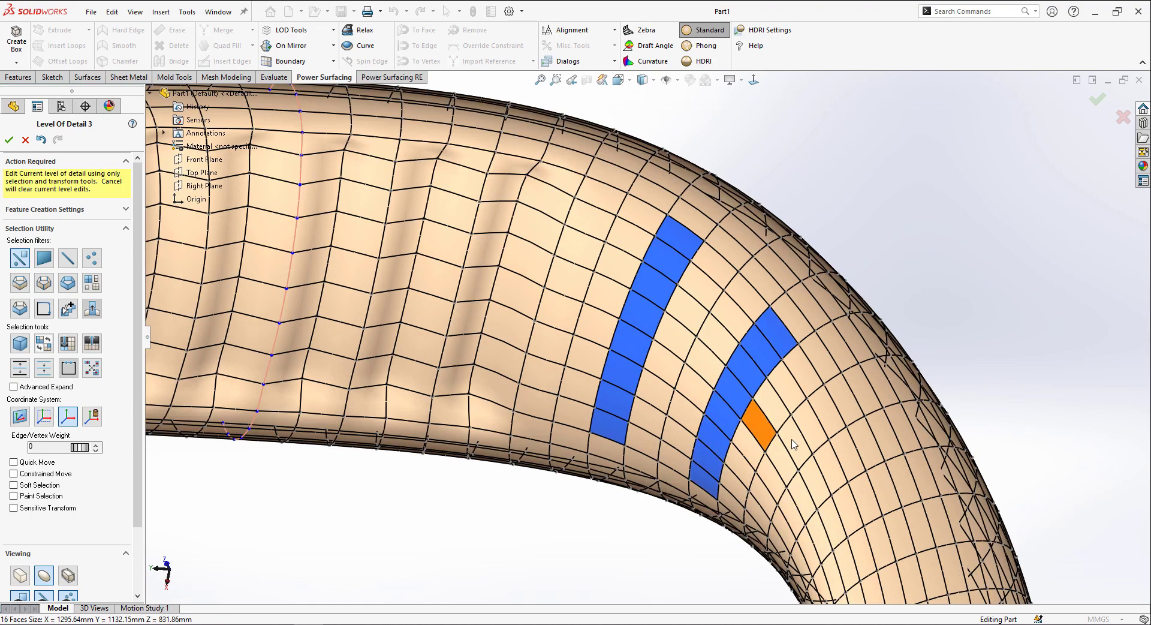
scroll(733, 340, up, 2)
middle_drag(733, 341, 696, 382)
drag(693, 384, 716, 372)
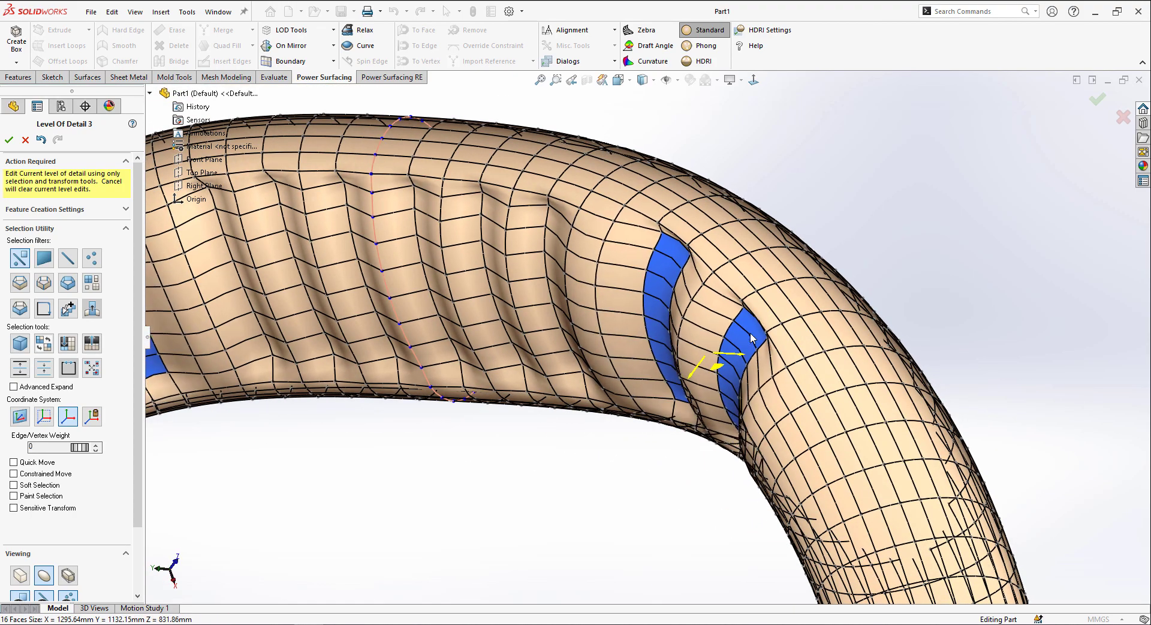
Refine the position of the two face strips on the handle bend, and turn level of detail editing off.
middle_drag(803, 307, 651, 448)
scroll(660, 462, down, 3)
drag(692, 387, 663, 398)
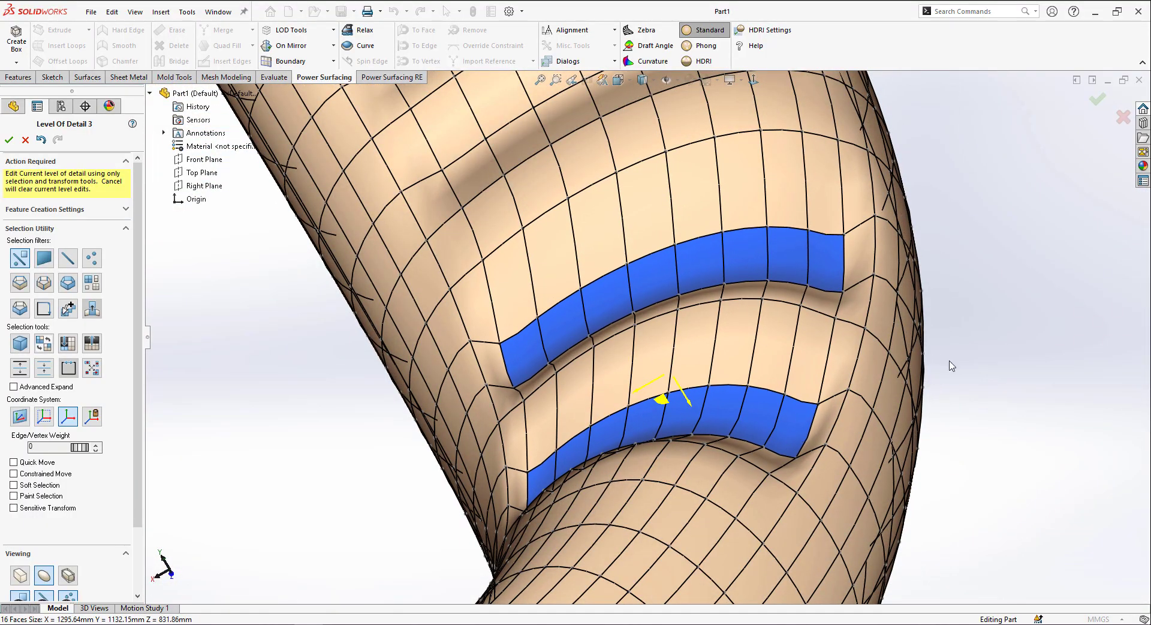
middle_drag(866, 502, 688, 298)
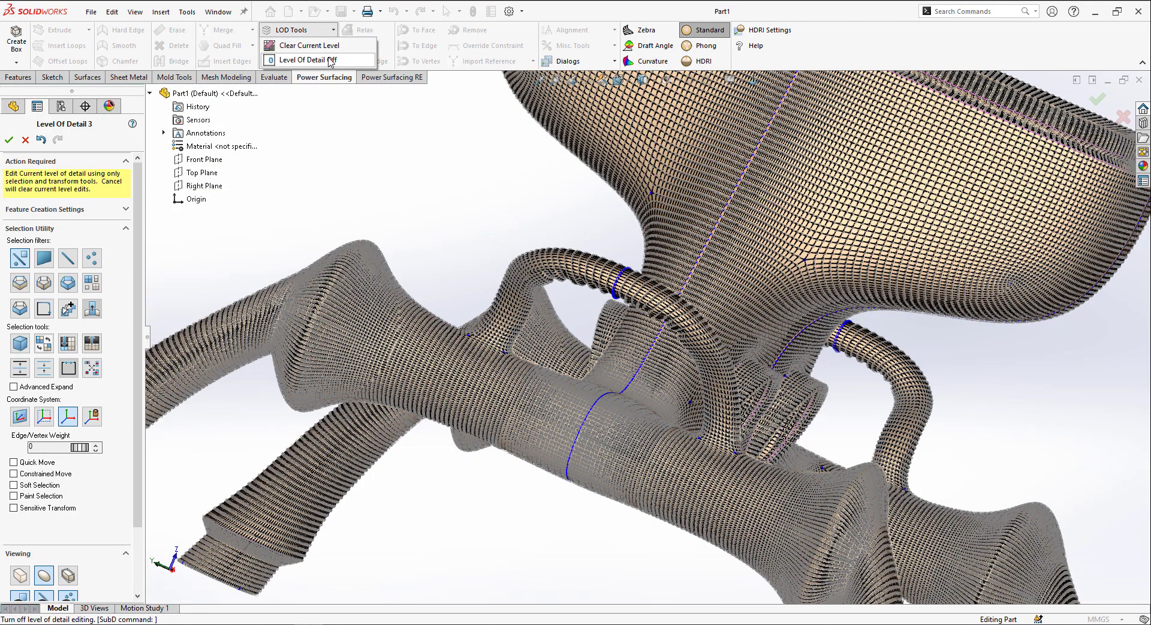
click(329, 60)
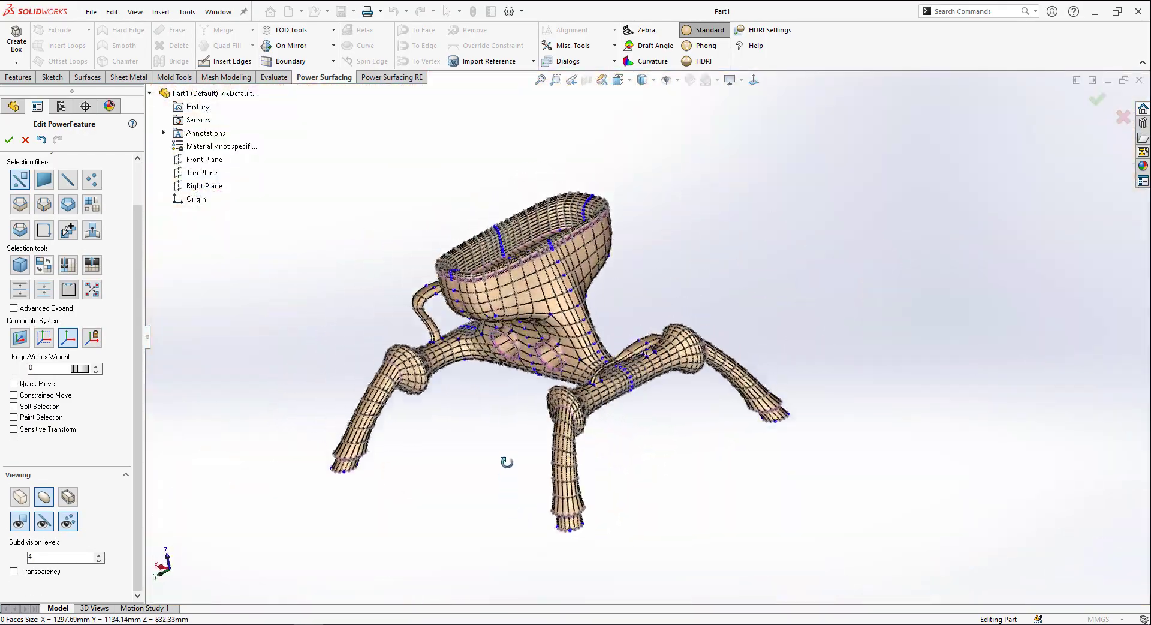
Set the subdivision levels to 3 and add three closely spaced edge loops around the outer wall of the basin in the faceted display.
mouse_move(506, 462)
middle_down()
mouse_move(563, 488)
mouse_move(556, 457)
mouse_move(620, 453)
mouse_move(452, 470)
mouse_move(522, 459)
middle_up()
scroll(452, 470, down, 2)
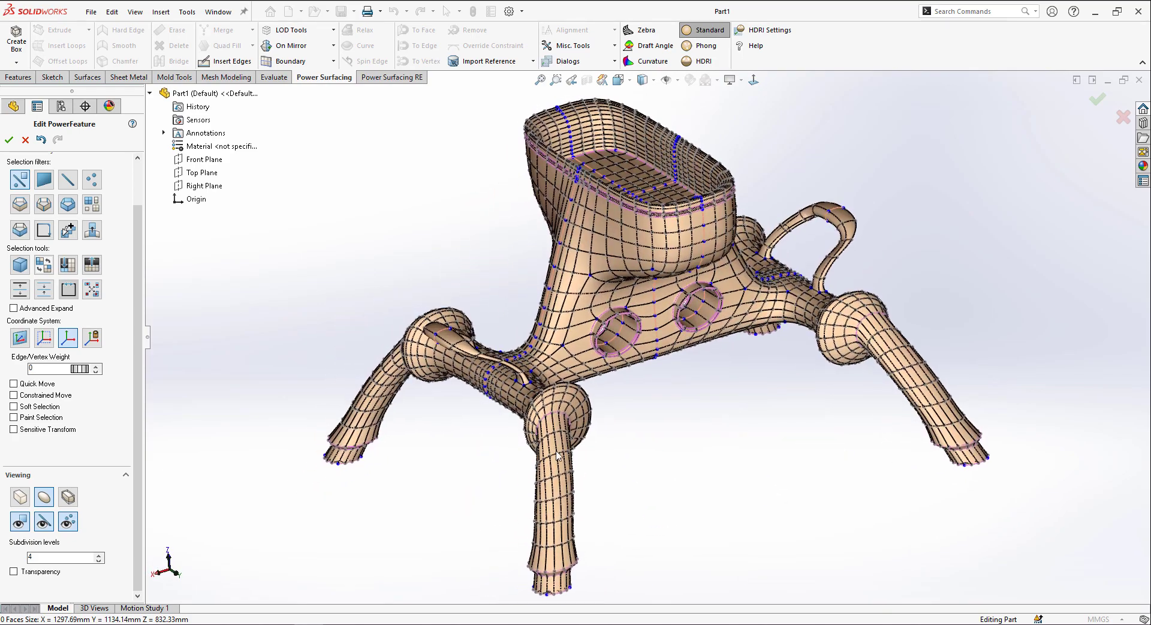
scroll(681, 257, down, 3)
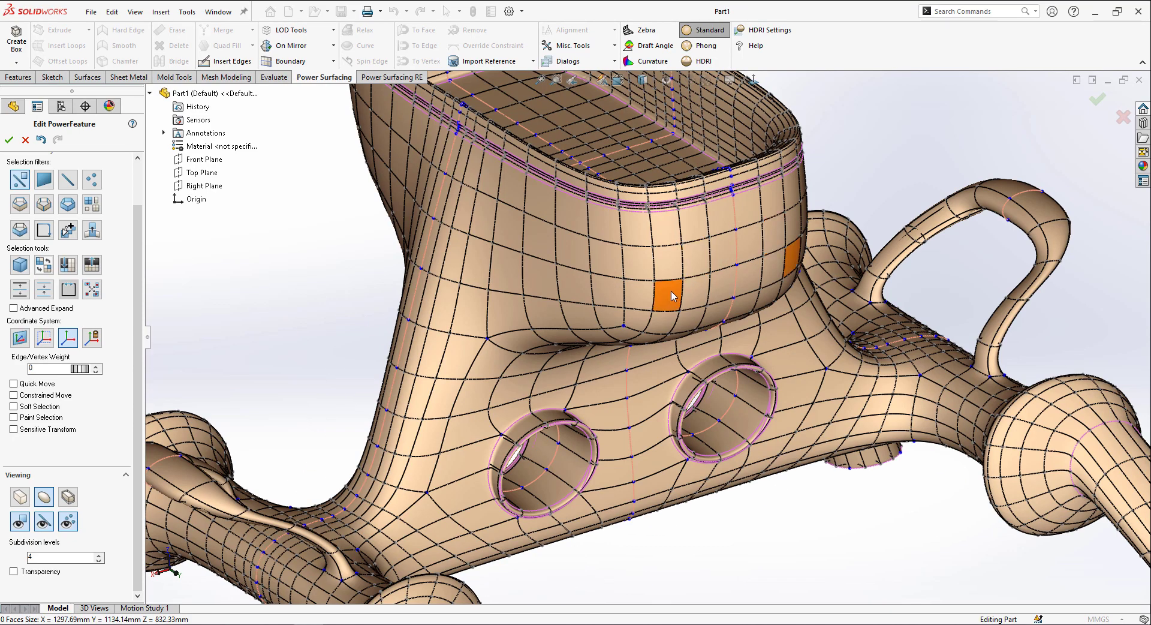
right_click(780, 272)
click(895, 248)
click(20, 497)
click(98, 560)
scroll(629, 231, down, 6)
click(653, 315)
right_click(664, 307)
click(822, 269)
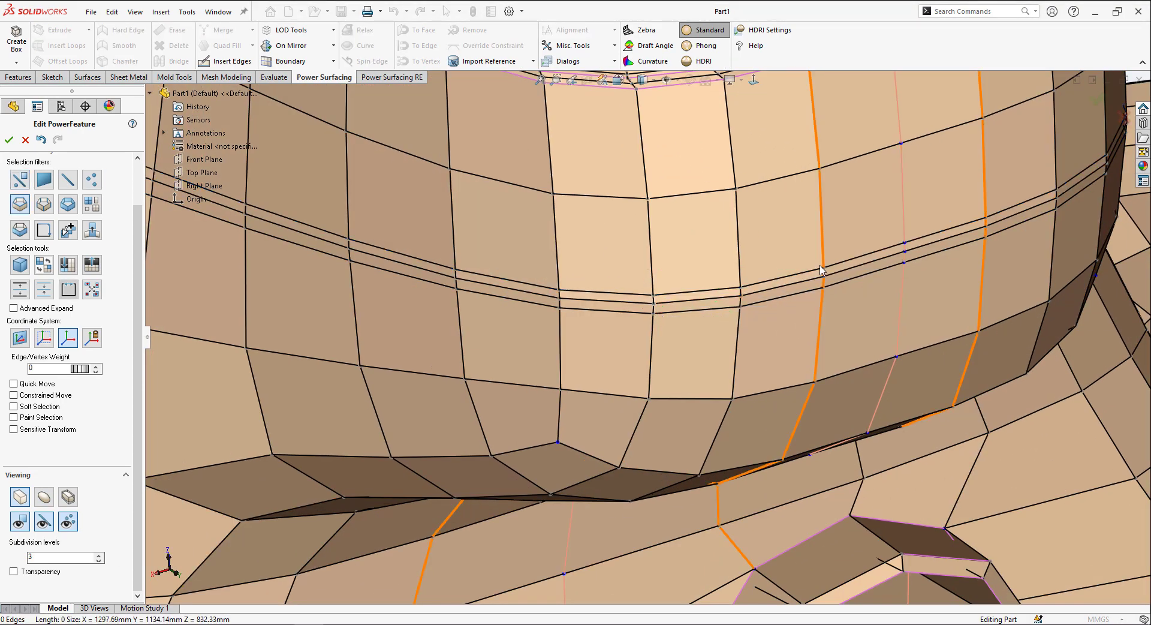
Give the outer loops around the basin a weight of 63 and scale the middle loop inward to form a groove.
drag(382, 225, 384, 235)
middle_drag(413, 344, 429, 234)
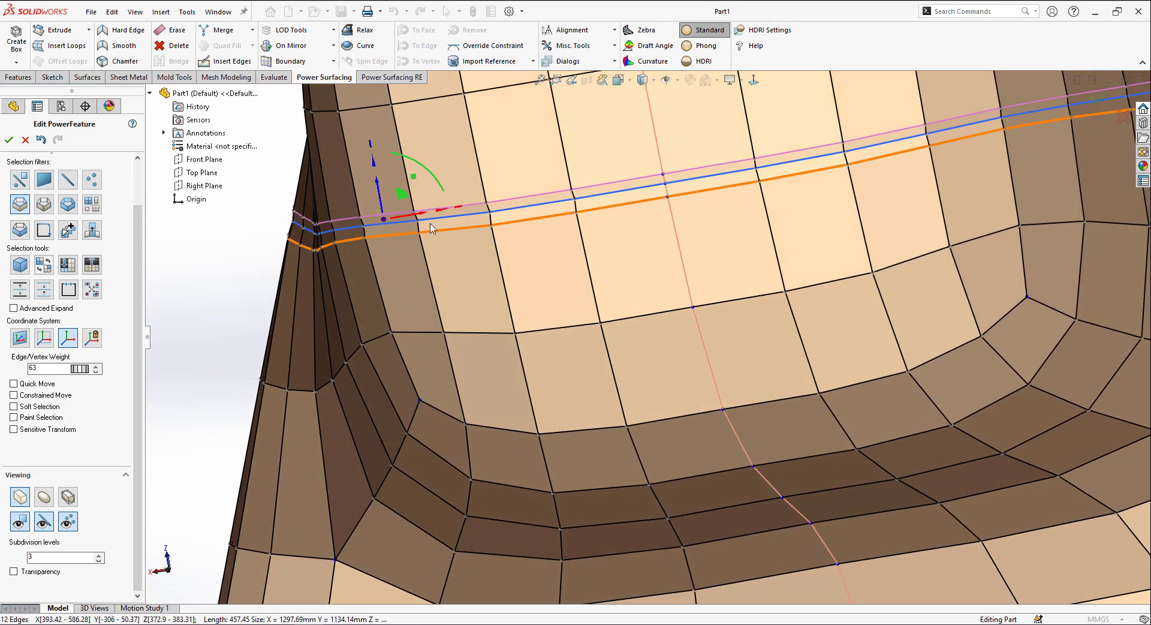
middle_drag(416, 172, 583, 255)
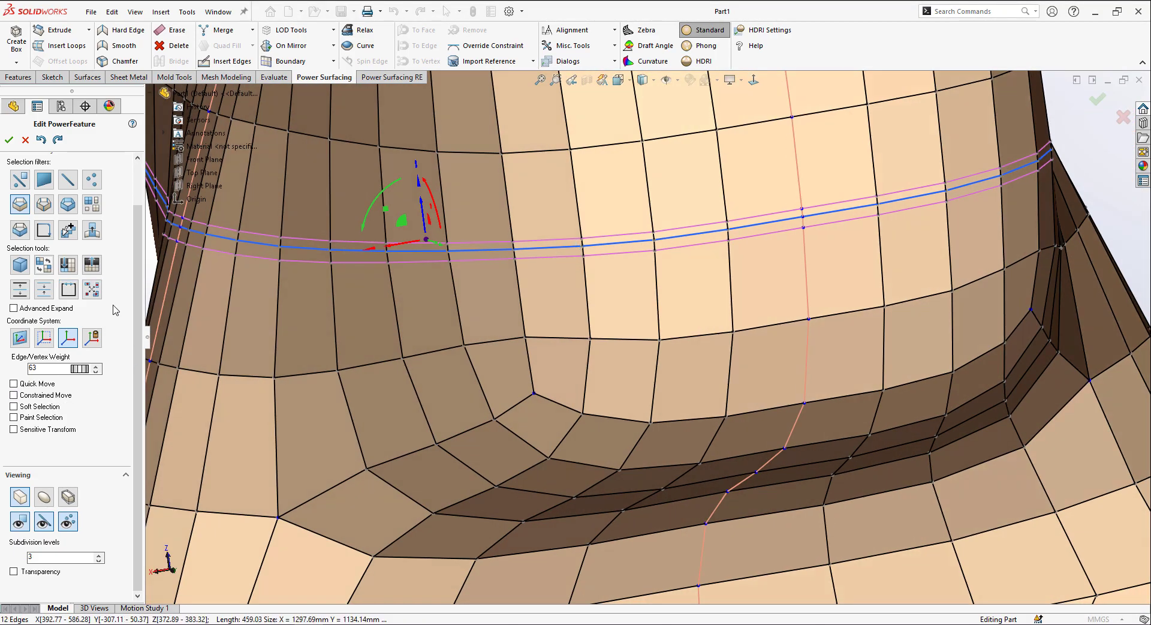
middle_drag(359, 323, 430, 240)
drag(426, 242, 424, 235)
Switch to the smooth display, review the grooved basin, and accept the edited PowerFeature.
middle_drag(427, 288, 908, 397)
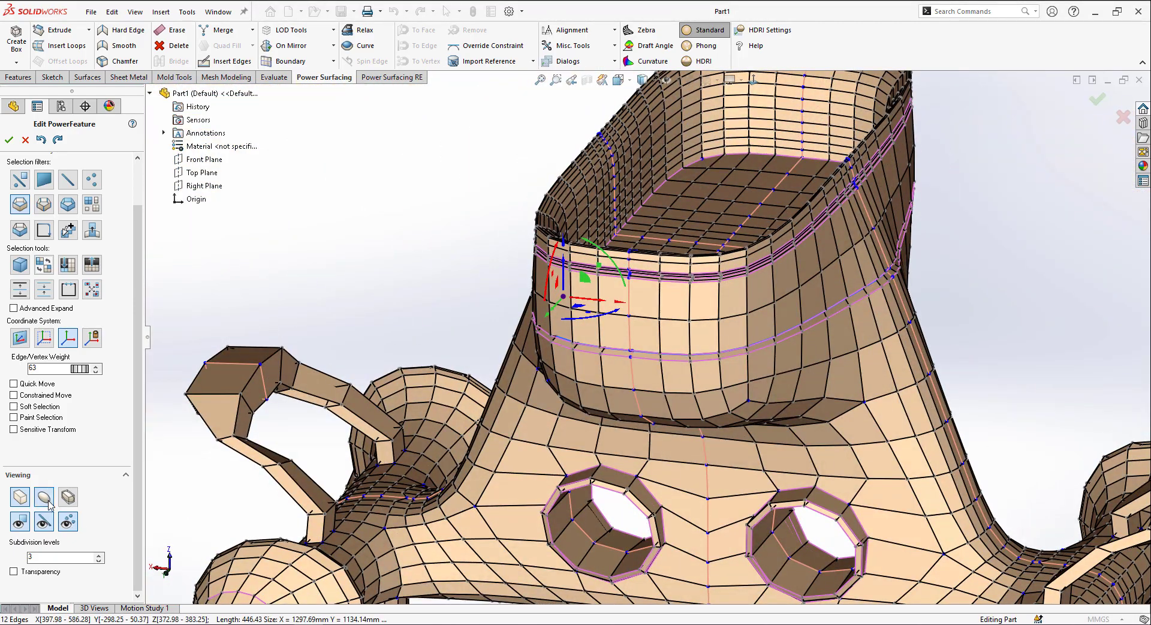
click(44, 497)
click(378, 303)
scroll(378, 304, up, 5)
middle_drag(378, 303, 621, 412)
click(1098, 99)
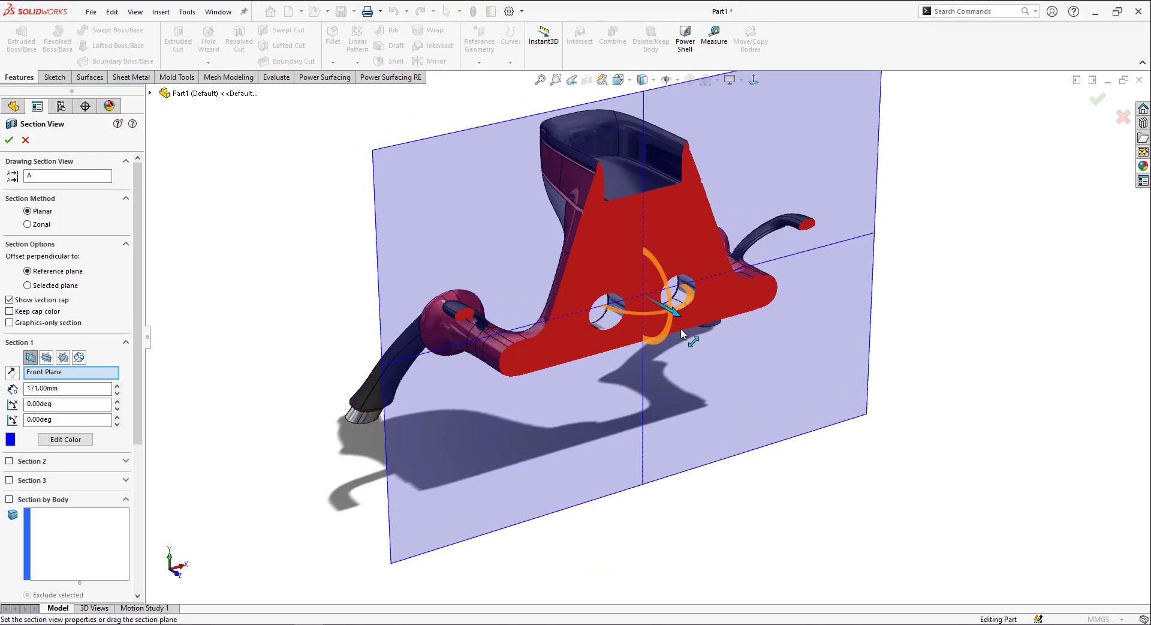
Examine the interior of the solid by shifting and tilting a Front Plane section, and cancel the section view.
drag(682, 333, 774, 321)
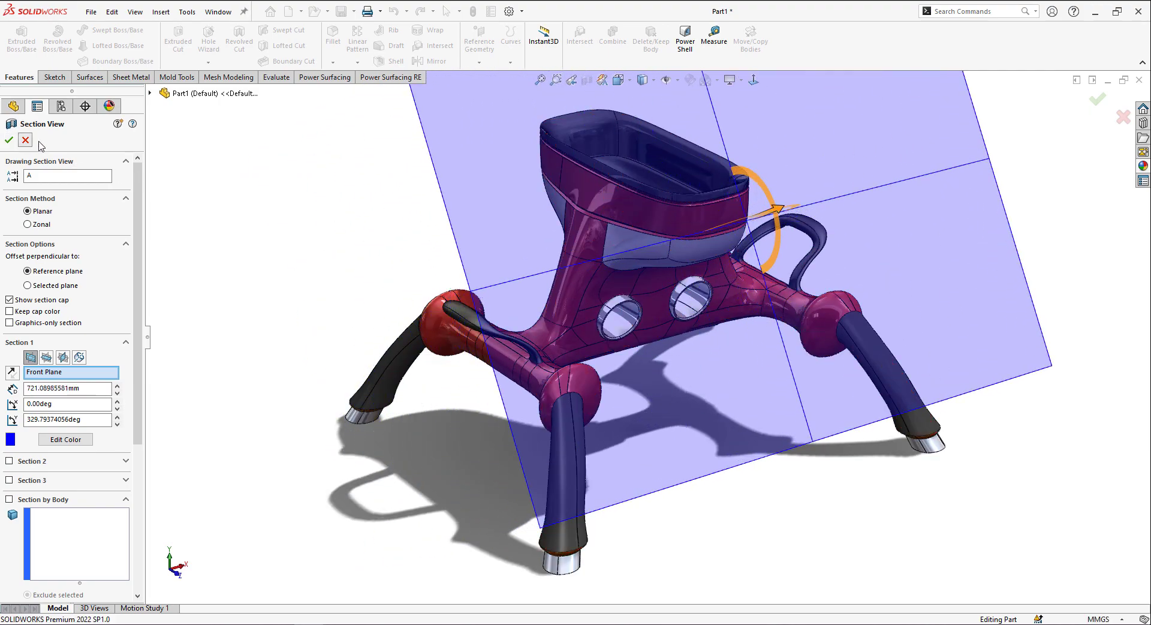
click(25, 141)
Apply a plain grey scene and examine the coloured body, handles, holes and feet up close and from several sides.
click(705, 81)
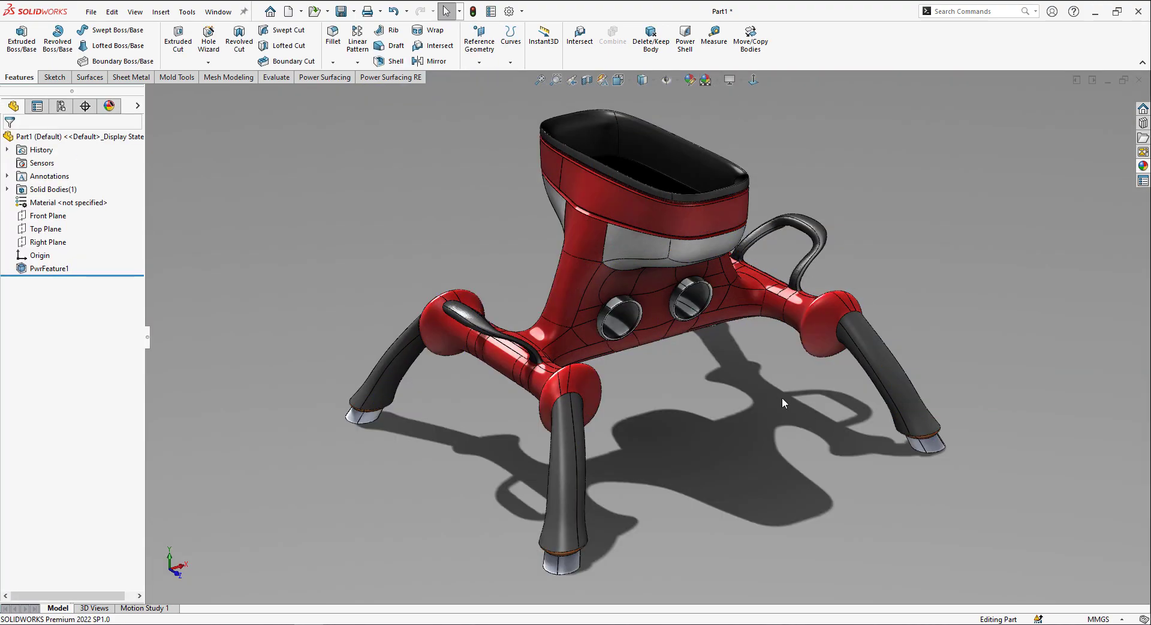
scroll(793, 407, up, 3)
scroll(672, 348, down, 2)
mouse_move(558, 411)
middle_down()
mouse_move(544, 403)
mouse_move(552, 391)
middle_up()
scroll(627, 292, down, 8)
middle_drag(739, 465, 653, 396)
scroll(704, 453, up, 6)
scroll(868, 334, down, 5)
scroll(840, 347, down, 3)
scroll(851, 244, up, 4)
scroll(833, 359, up, 4)
scroll(771, 558, up, 4)
scroll(654, 396, down, 5)
middle_drag(653, 396, 858, 205)
scroll(566, 367, up, 5)
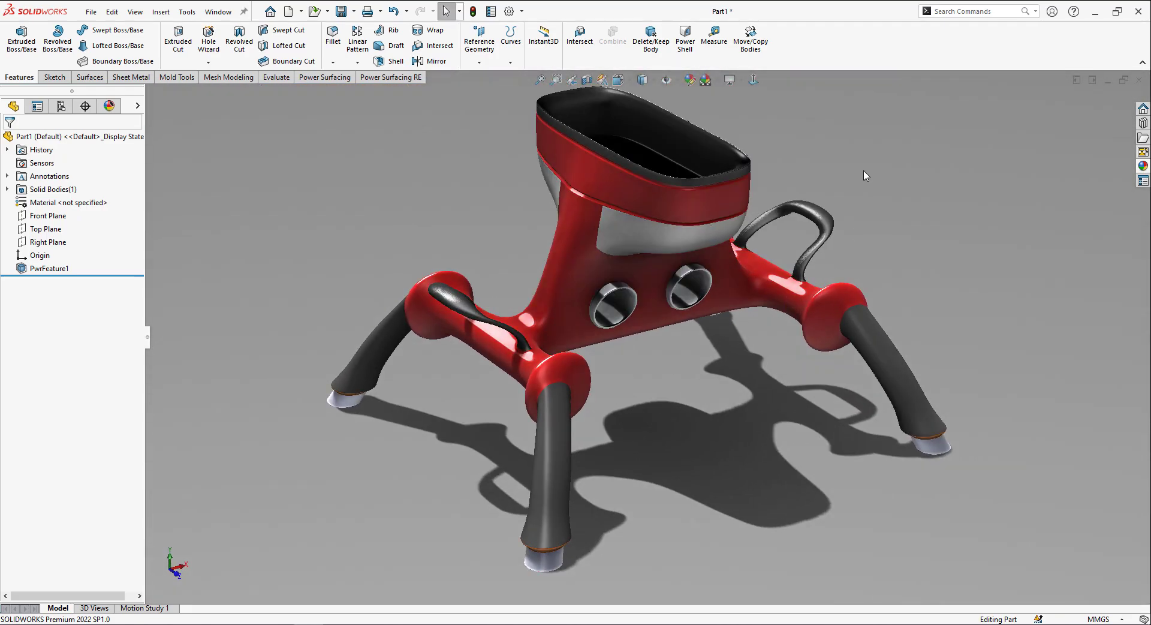
Apply a white scene with floor reflections and view the model from the front.
click(734, 97)
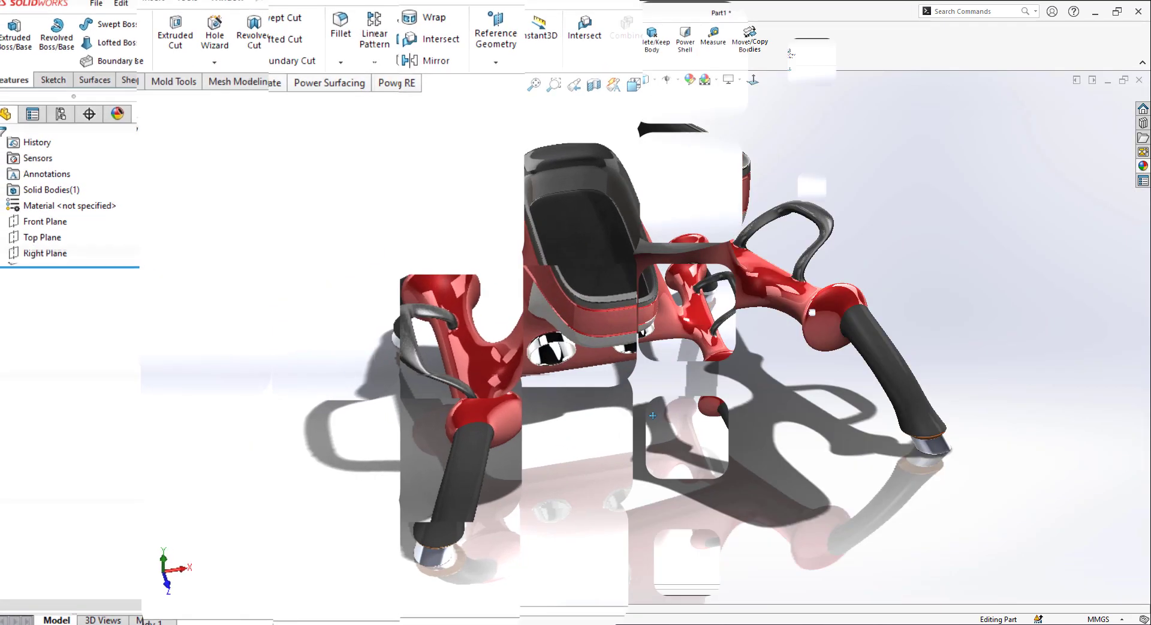
middle_drag(591, 405, 651, 395)
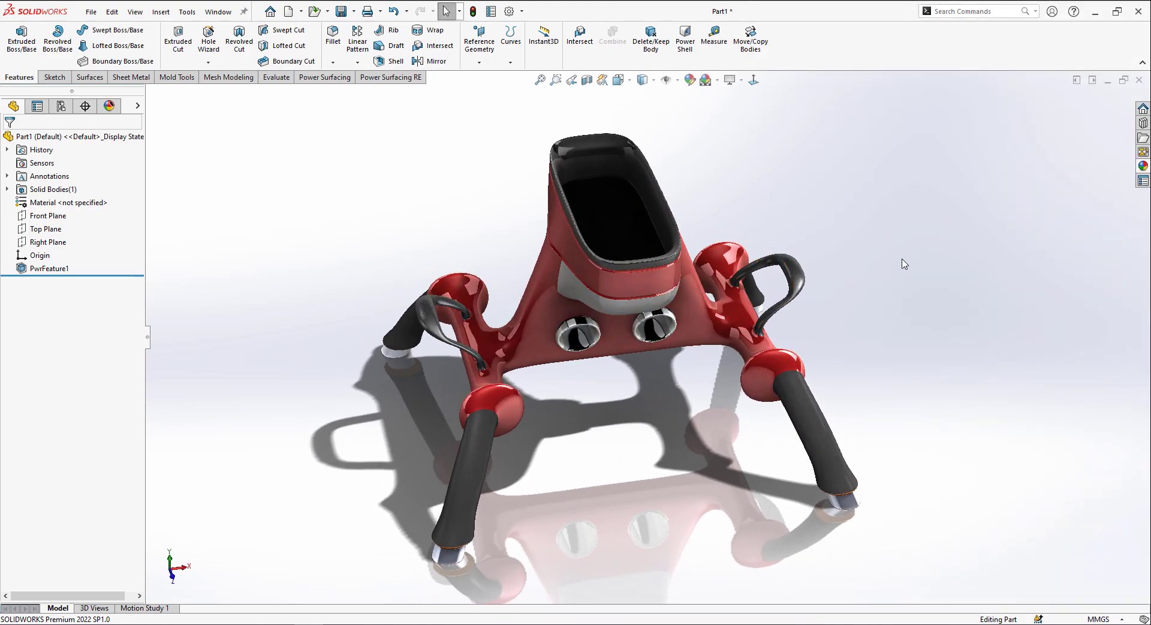
middle_drag(706, 289, 755, 244)
Select faces on the red body and basin band, and apply appearances from the appearance library to them.
key(Escape)
click(531, 267)
click(1143, 167)
double_click(995, 325)
click(795, 207)
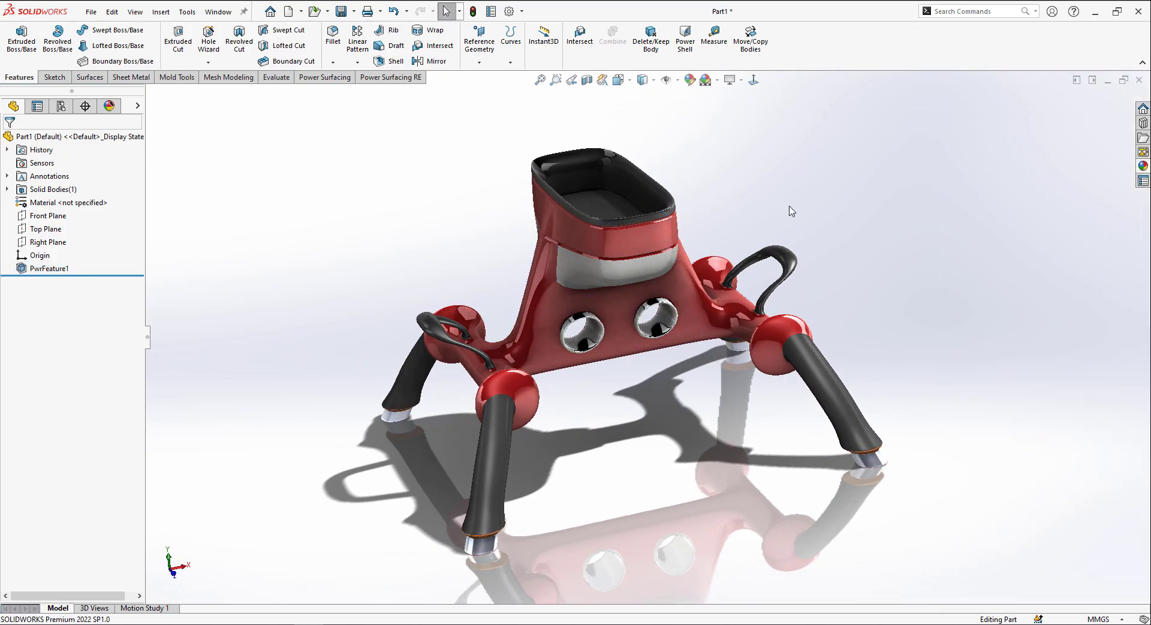
click(571, 231)
middle_drag(702, 273, 605, 294)
click(1143, 166)
double_click(997, 327)
Examine the faceted mesh of the wide-basin variant in the industrial 5 part from above and below.
middle_drag(815, 210, 774, 252)
scroll(623, 390, up, 1)
scroll(699, 375, down, 3)
ctrl+middle_drag(693, 359, 712, 374)
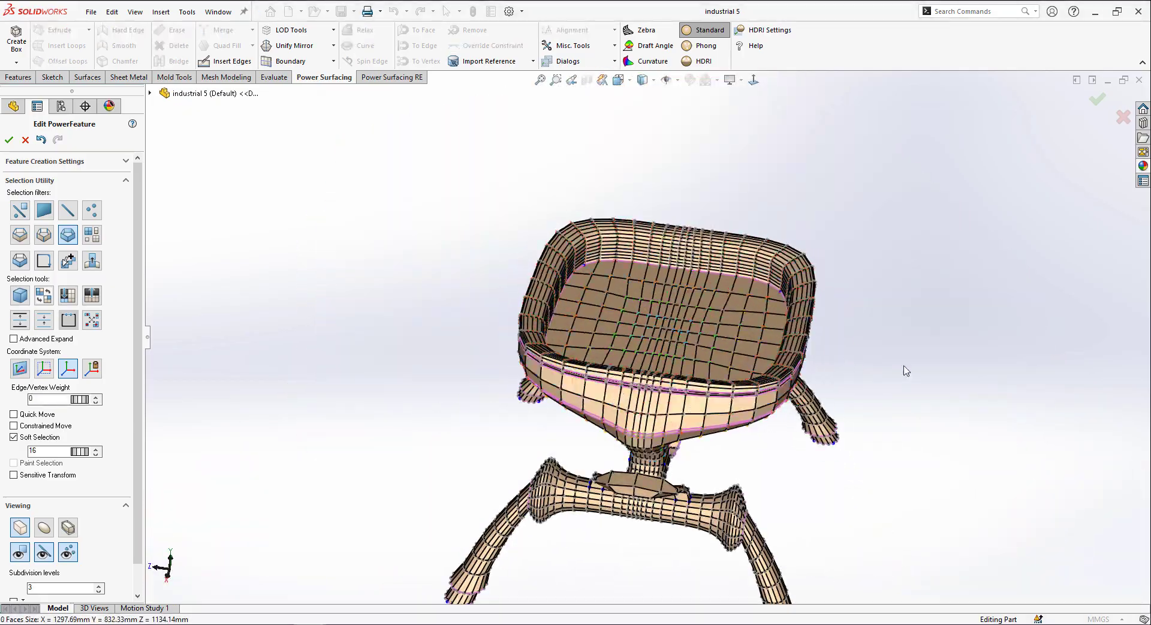
middle_drag(902, 368, 782, 259)
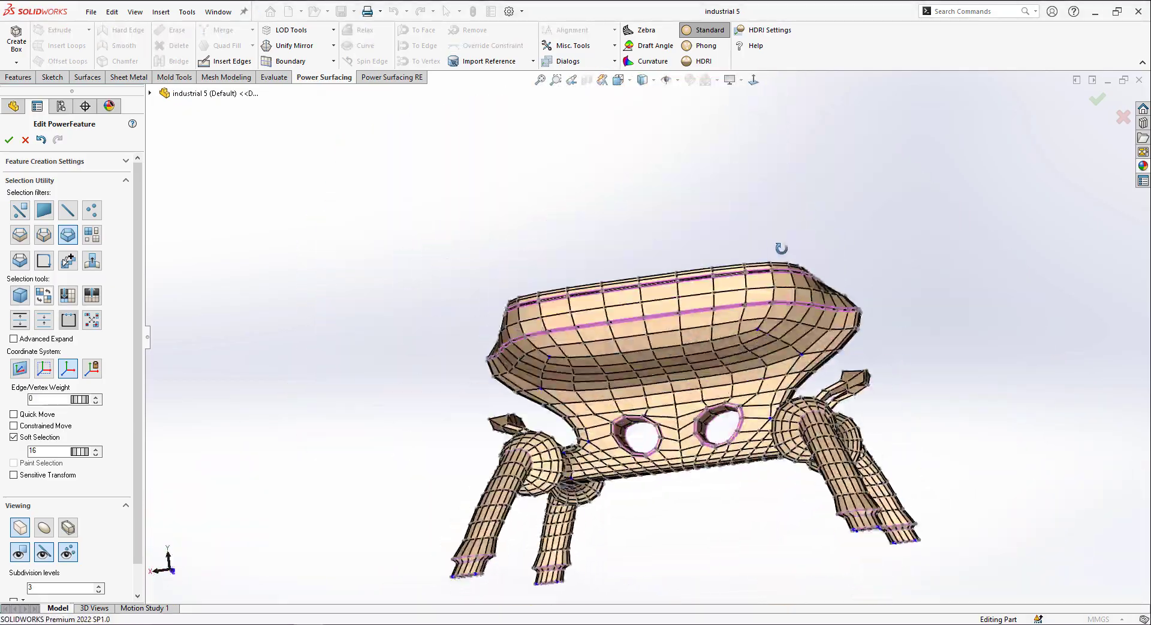
Start a sketch on the Top Plane and draw a vertical line about 893 mm long along the basin's right rim.
key(ctrl+2)
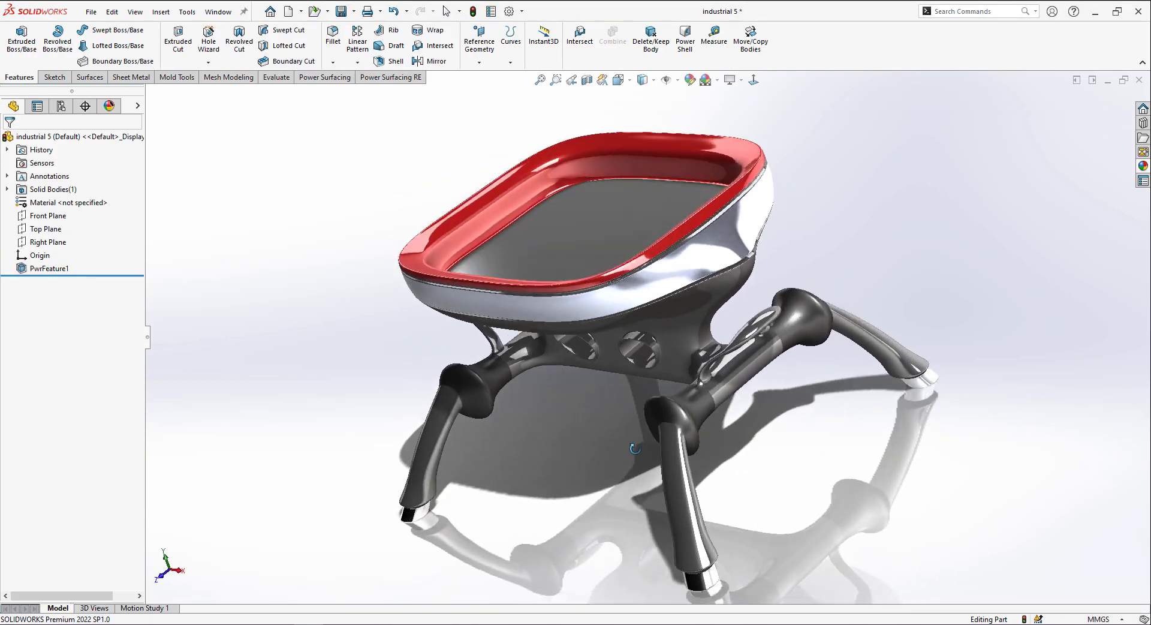
middle_drag(636, 448, 796, 142)
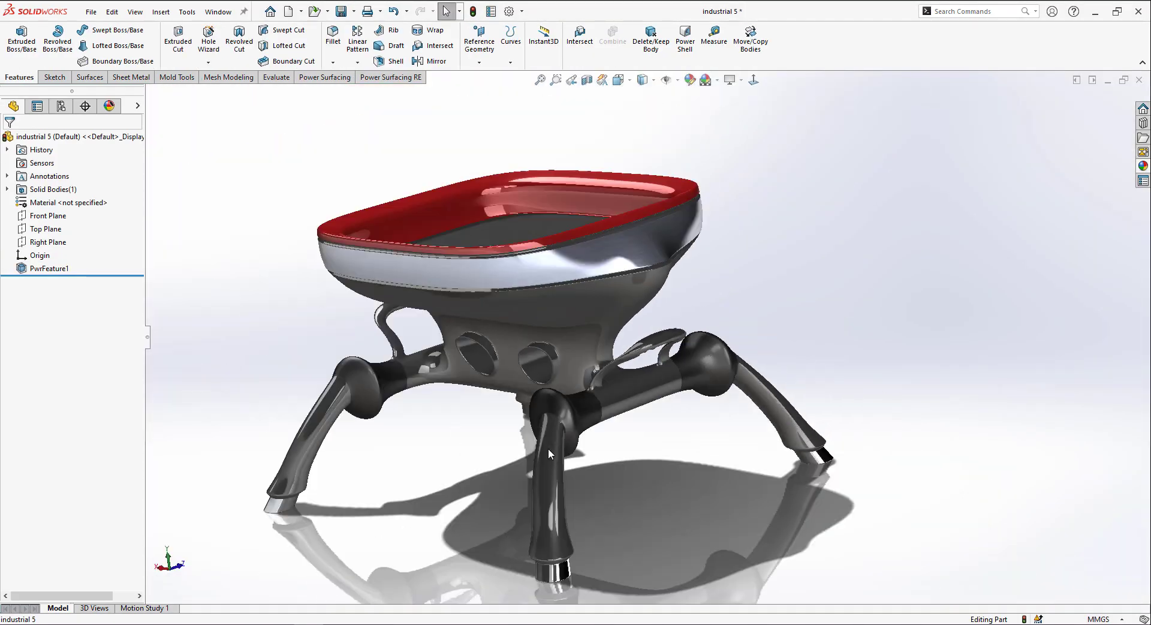
middle_drag(548, 454, 626, 491)
click(620, 273)
key(ctrl+5)
right_click(38, 228)
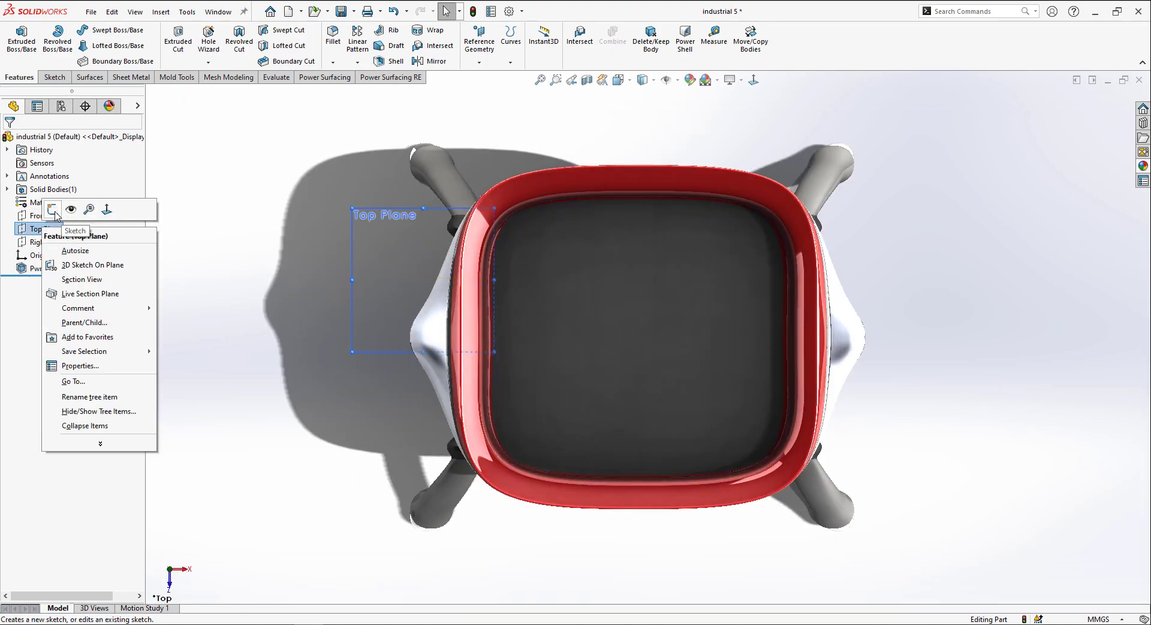
click(59, 214)
click(78, 29)
click(741, 147)
click(741, 541)
key(Escape)
drag(742, 396, 770, 395)
click(325, 46)
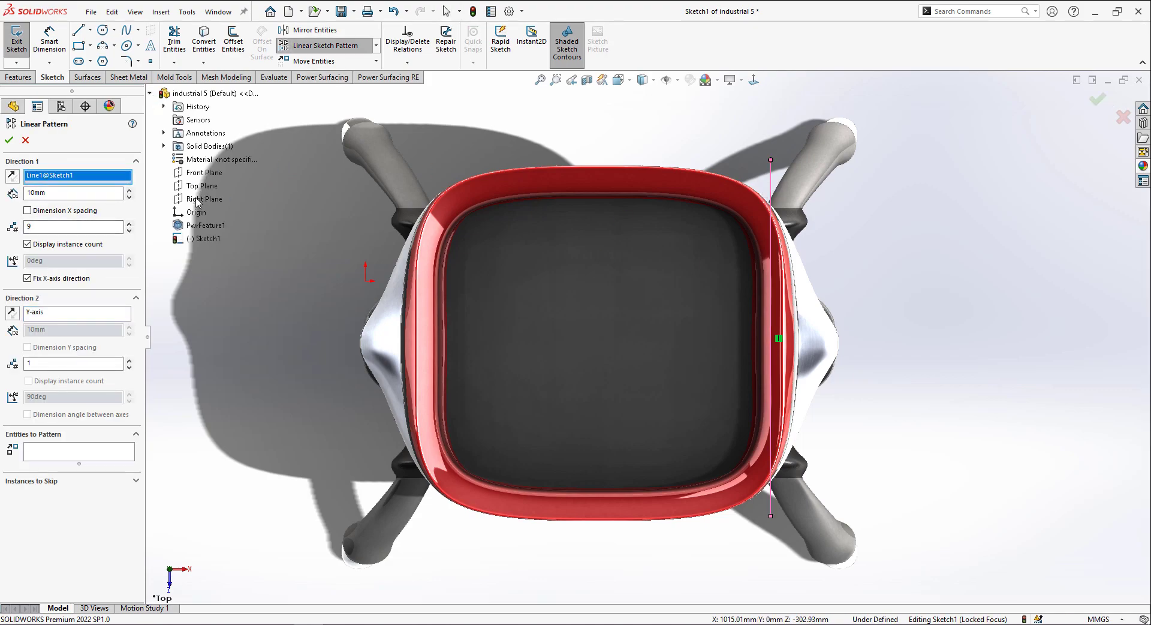
click(13, 176)
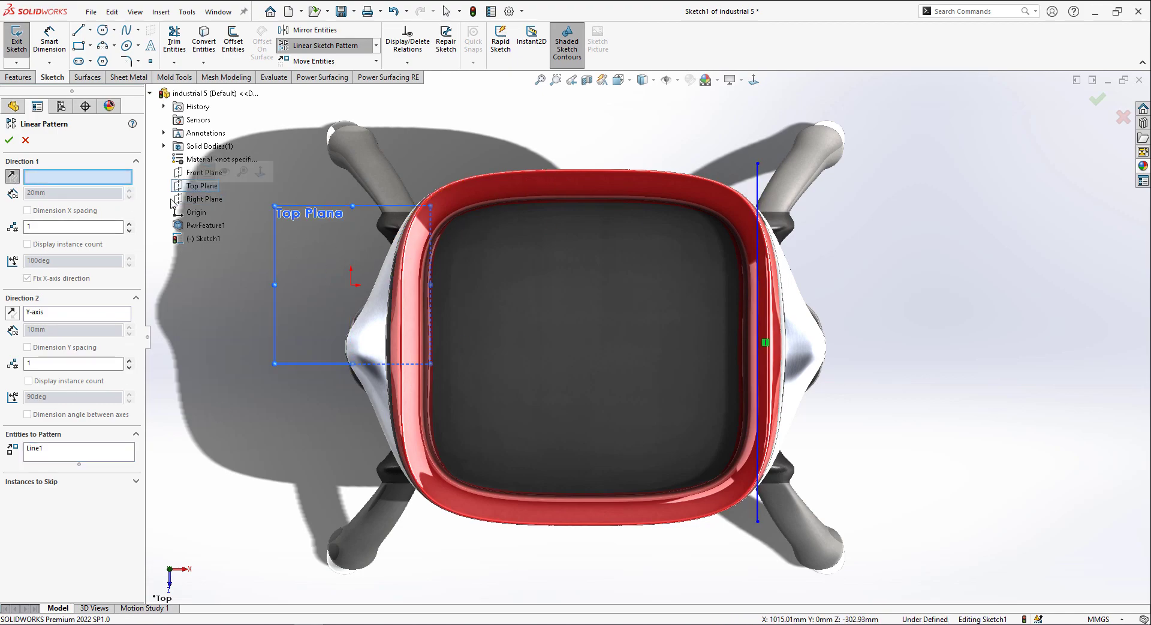
click(25, 140)
Pattern the line across the basin with 22 instances at 40 mm spacing and offset the lines 5 mm with arc cap ends.
click(758, 378)
click(325, 45)
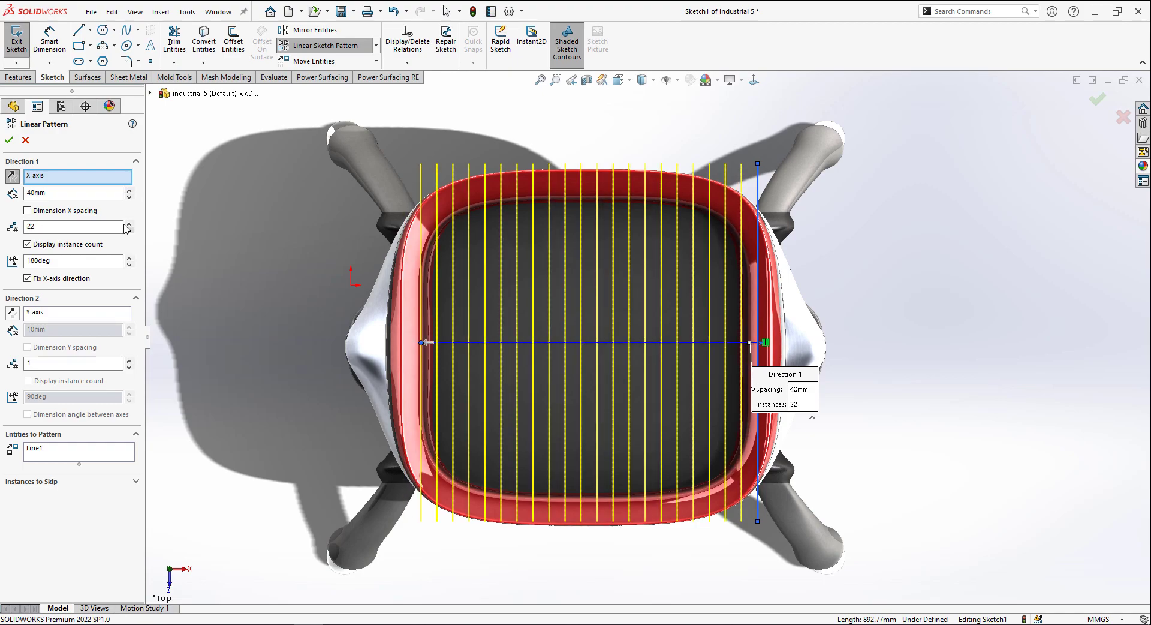
click(9, 140)
click(233, 41)
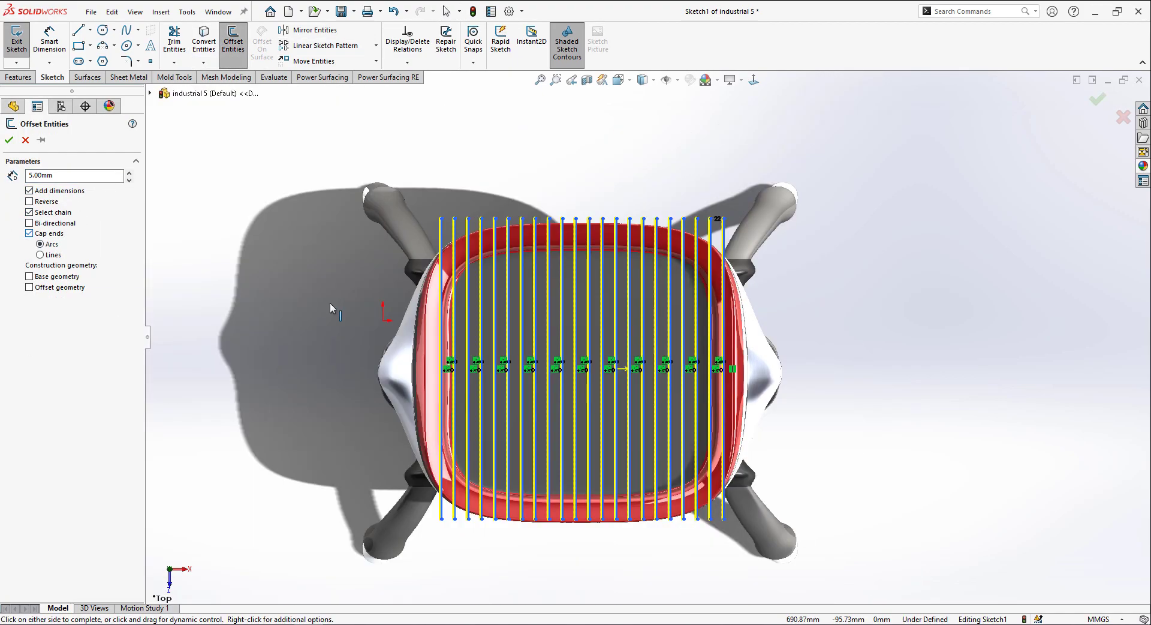
click(9, 140)
Set up a 7 mm blind boss extrusion of the bar profiles that starts at an offset from the sketch plane.
middle_drag(516, 384, 528, 300)
scroll(600, 444, down, 3)
click(18, 77)
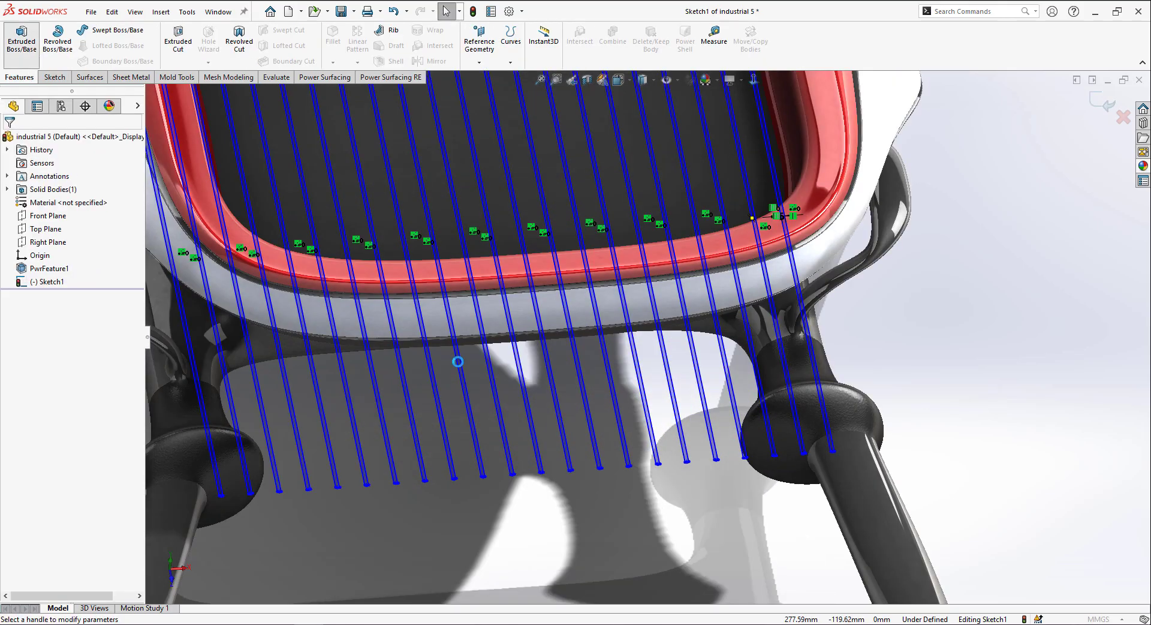
click(21, 41)
middle_drag(503, 420, 506, 354)
scroll(506, 355, down, 2)
alt+scroll(64, 258, down, 3)
scroll(89, 222, up, 3)
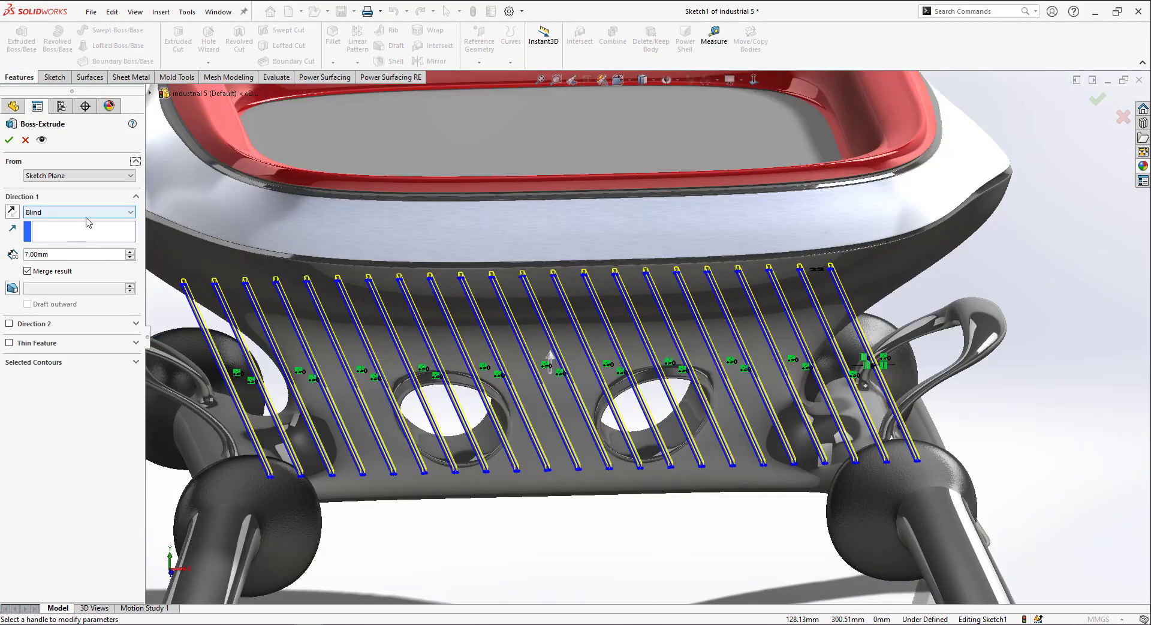
click(54, 210)
scroll(537, 240, up, 3)
scroll(537, 240, down, 1)
Set the extrusion's start offset to 390 mm so the bars sit at the basin's rim, and create them.
click(130, 192)
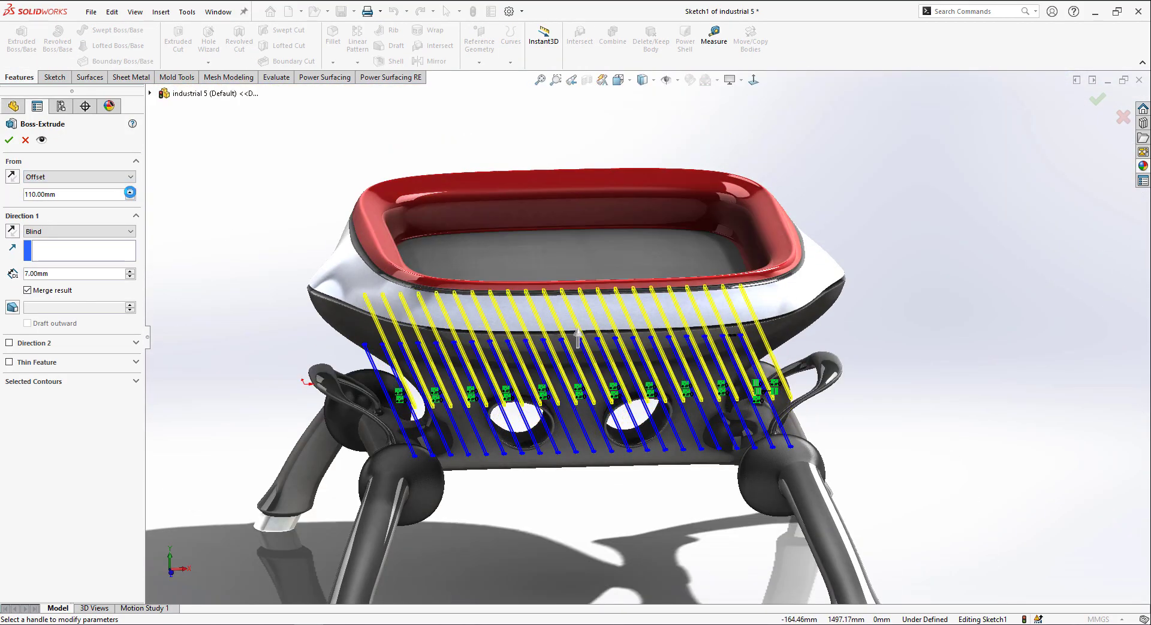
middle_drag(442, 298, 447, 240)
scroll(447, 239, down, 2)
key(ctrl+5)
key(ctrl+1)
scroll(622, 233, down, 5)
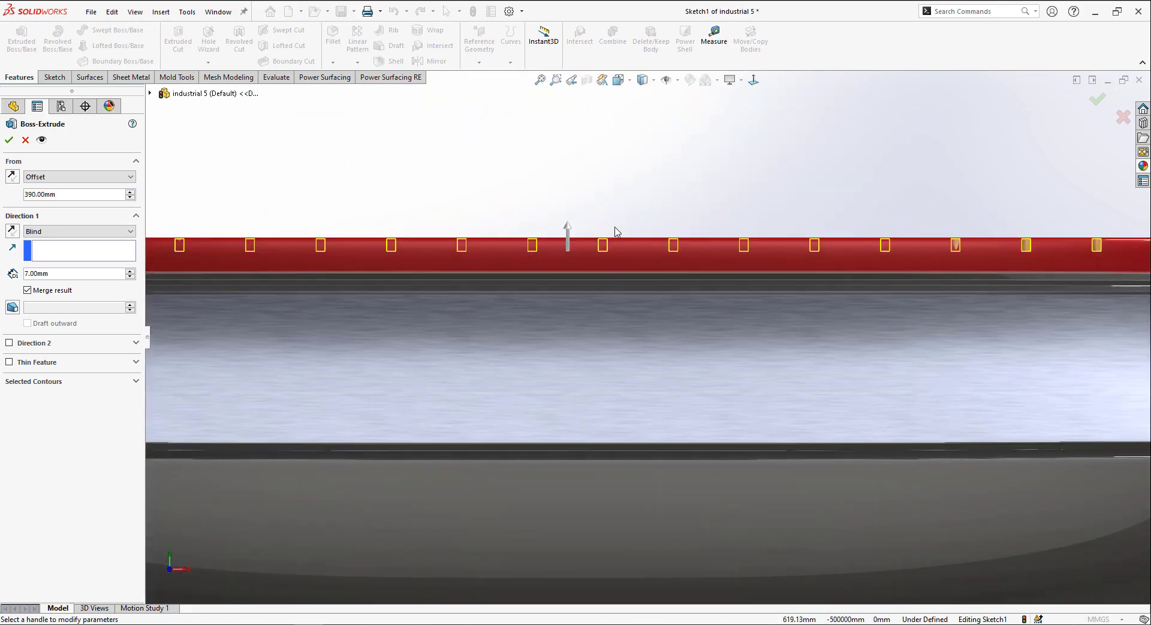
scroll(645, 290, up, 4)
click(9, 140)
key(ctrl+7)
scroll(565, 224, up, 4)
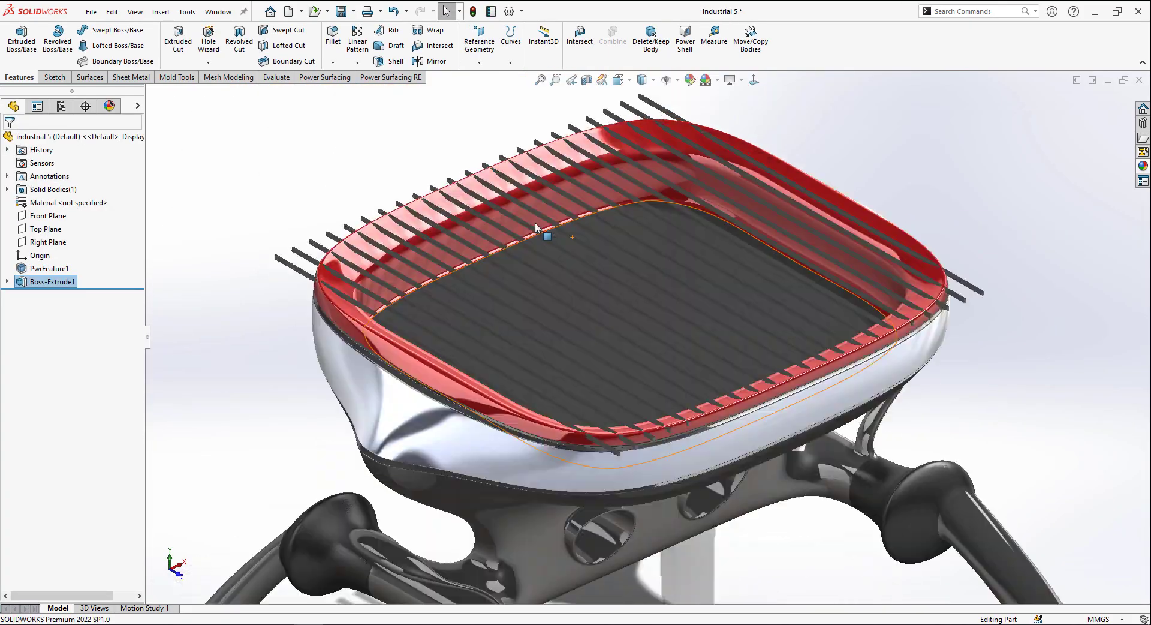
right_click(51, 281)
click(76, 248)
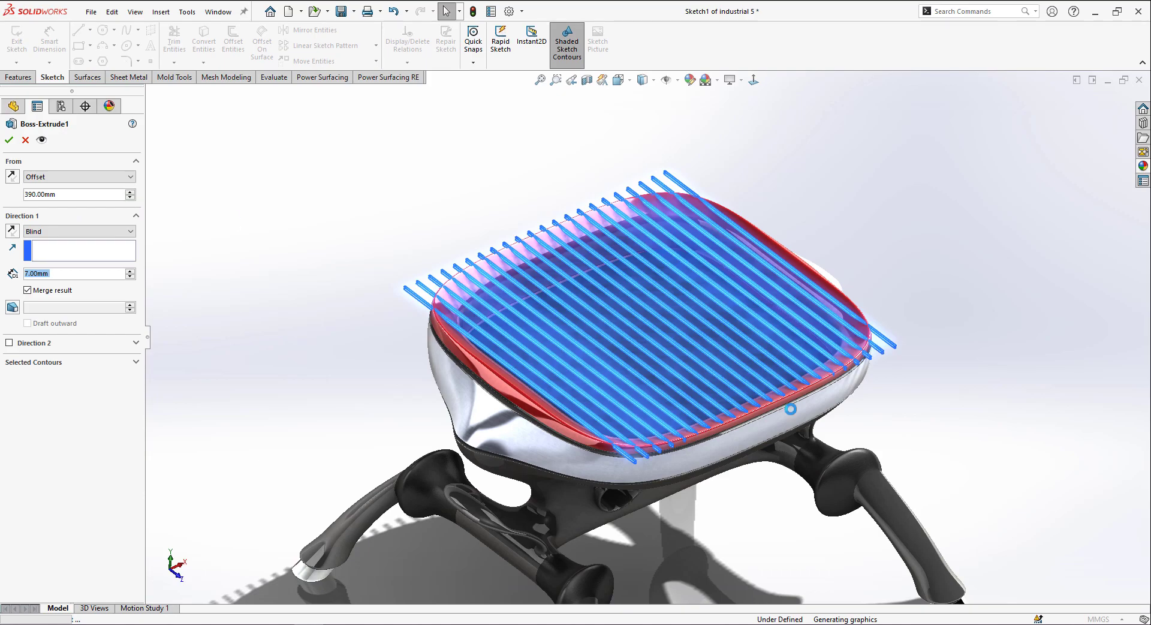
click(9, 139)
Create a reference plane based on the top face of one of the bars.
scroll(642, 353, down, 5)
middle_drag(642, 352, 576, 408)
click(618, 79)
click(638, 96)
scroll(539, 165, down, 8)
click(561, 240)
click(482, 60)
click(490, 77)
click(9, 141)
scroll(527, 238, up, 10)
Start a sketch on the new plane and draw a horizontal line about 1219 mm long across the back of the basin.
right_click(799, 261)
click(822, 247)
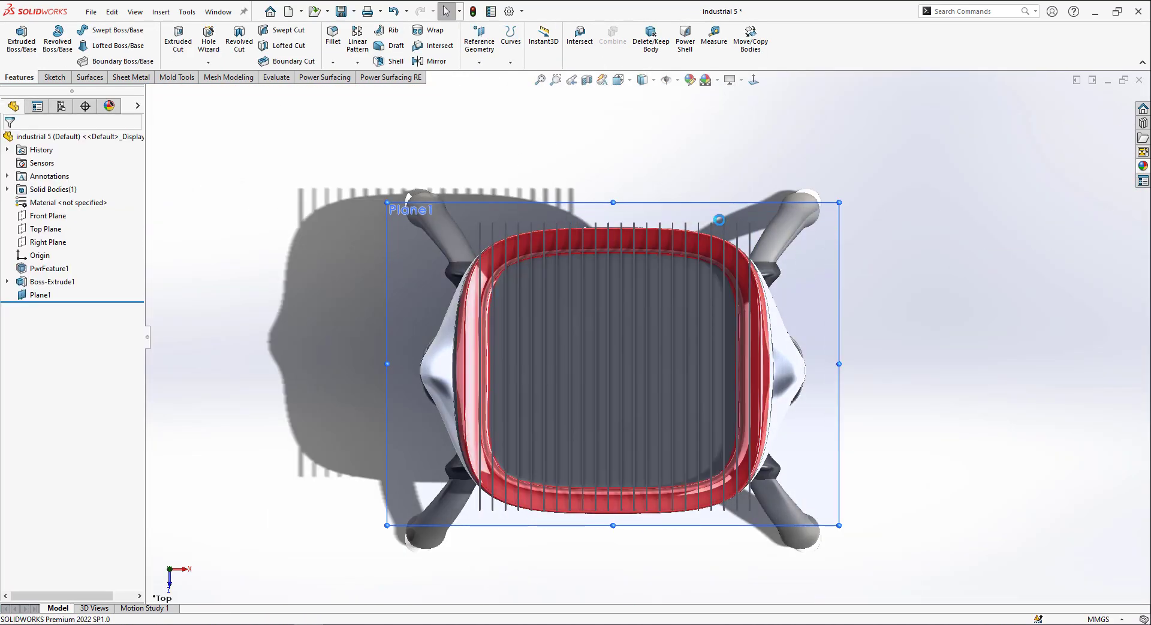
scroll(469, 512, down, 2)
click(78, 30)
click(896, 179)
key(Escape)
click(895, 179)
Pattern the horizontal line towards the basin's front with 17 instances at 50 mm spacing along the Y-axis.
click(325, 46)
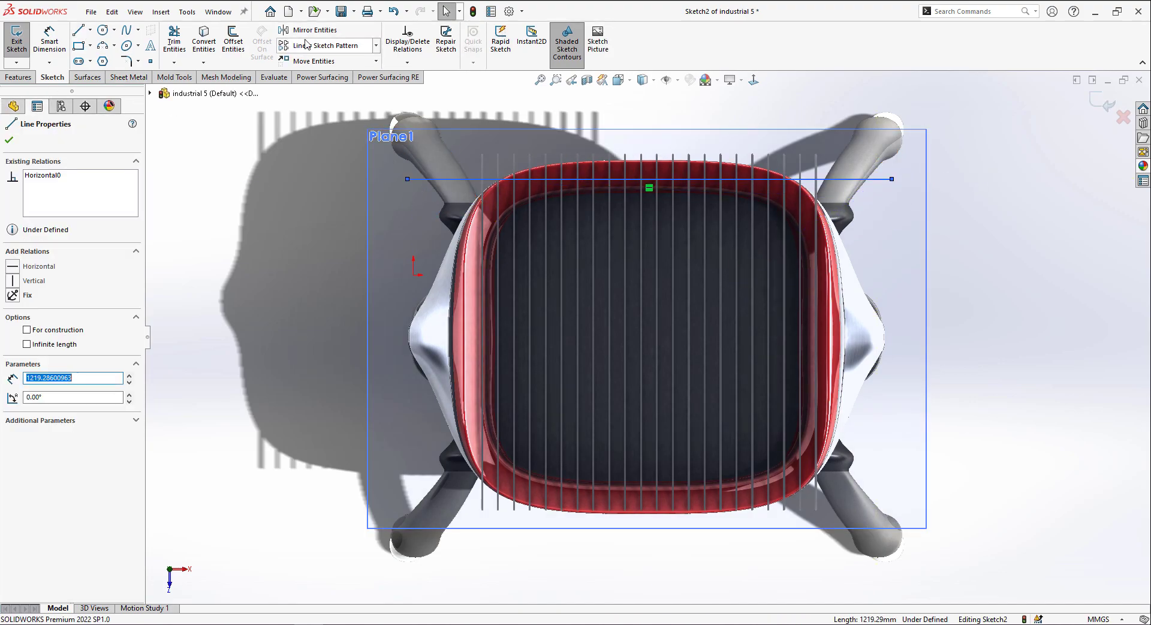
scroll(737, 155, down, 2)
click(12, 312)
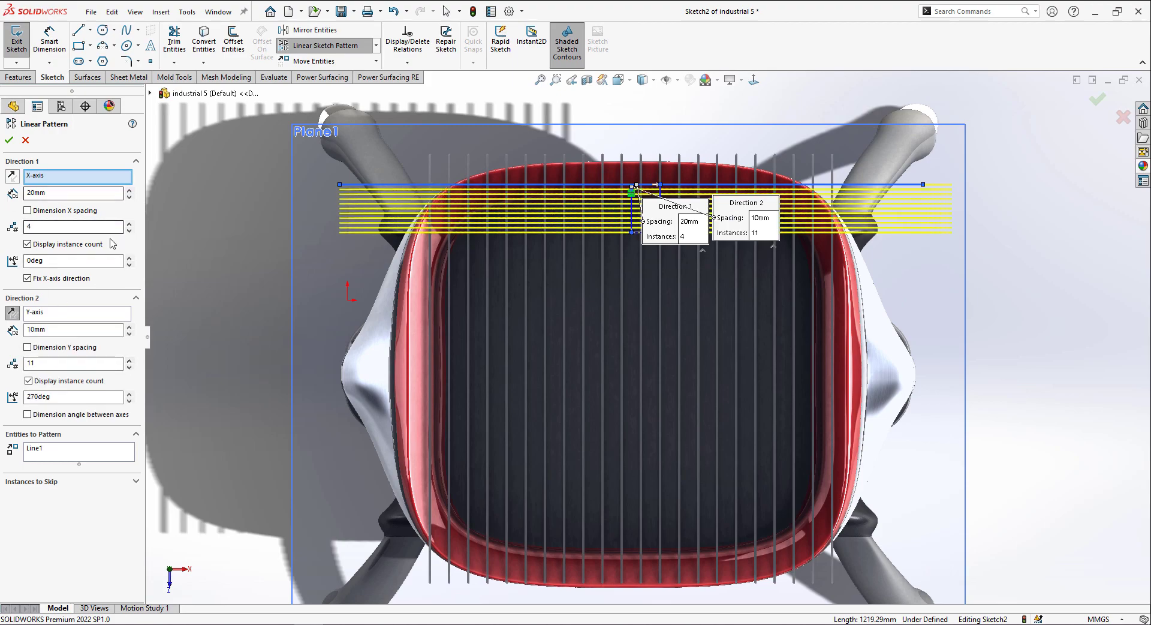
scroll(64, 229, down, 3)
scroll(646, 335, up, 3)
click(130, 328)
scroll(797, 362, down, 2)
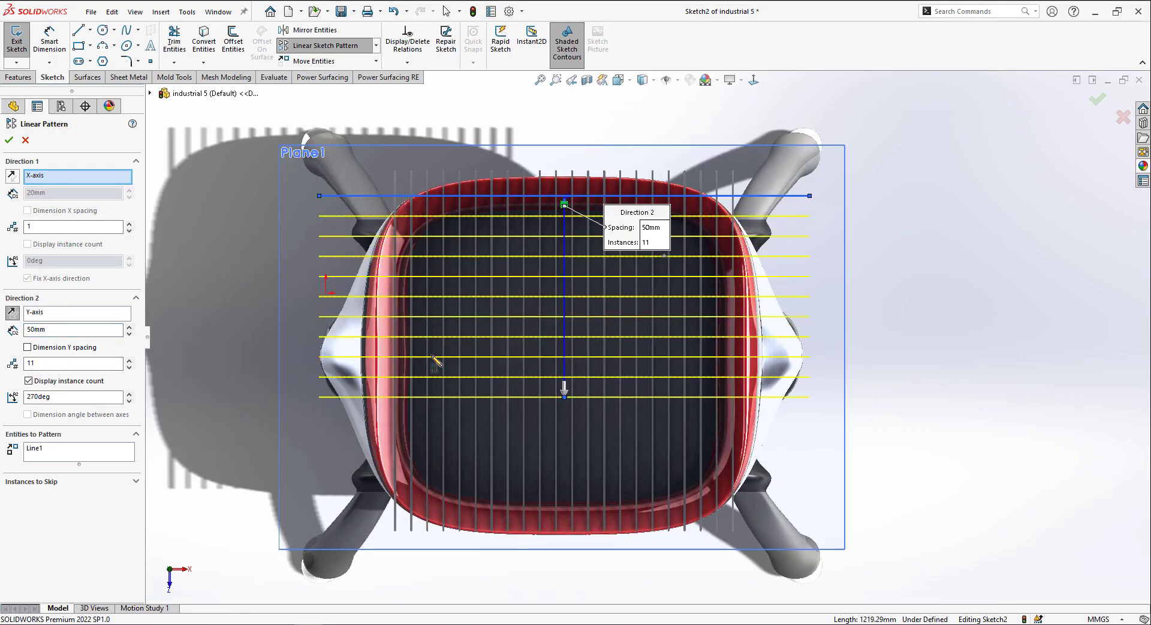
scroll(436, 362, down, 2)
click(129, 361)
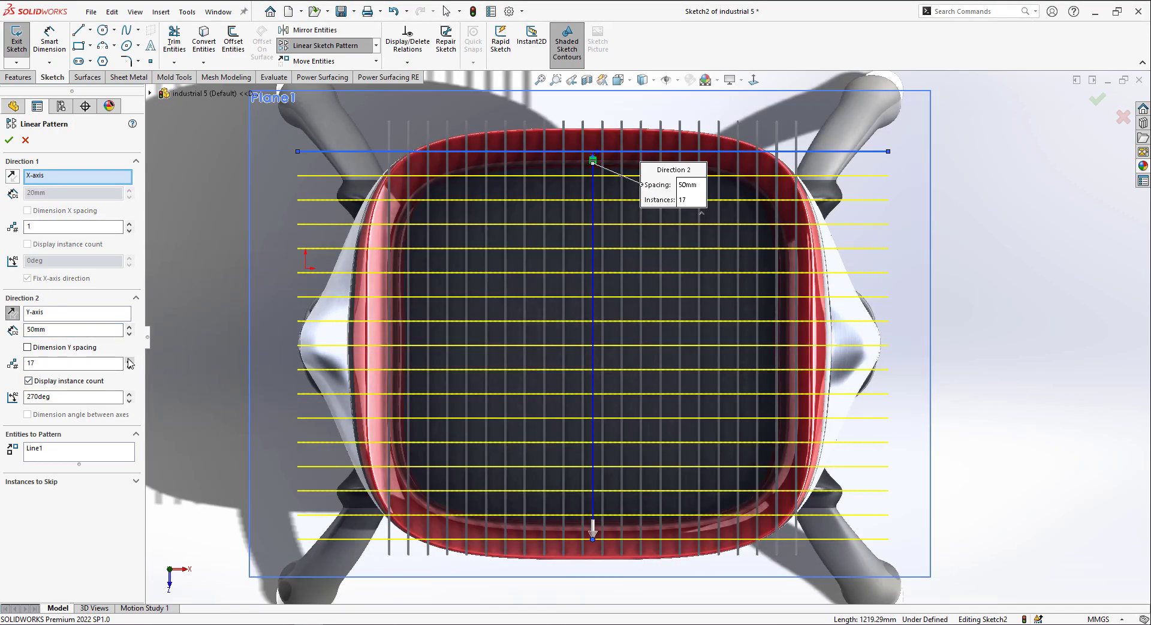
click(9, 141)
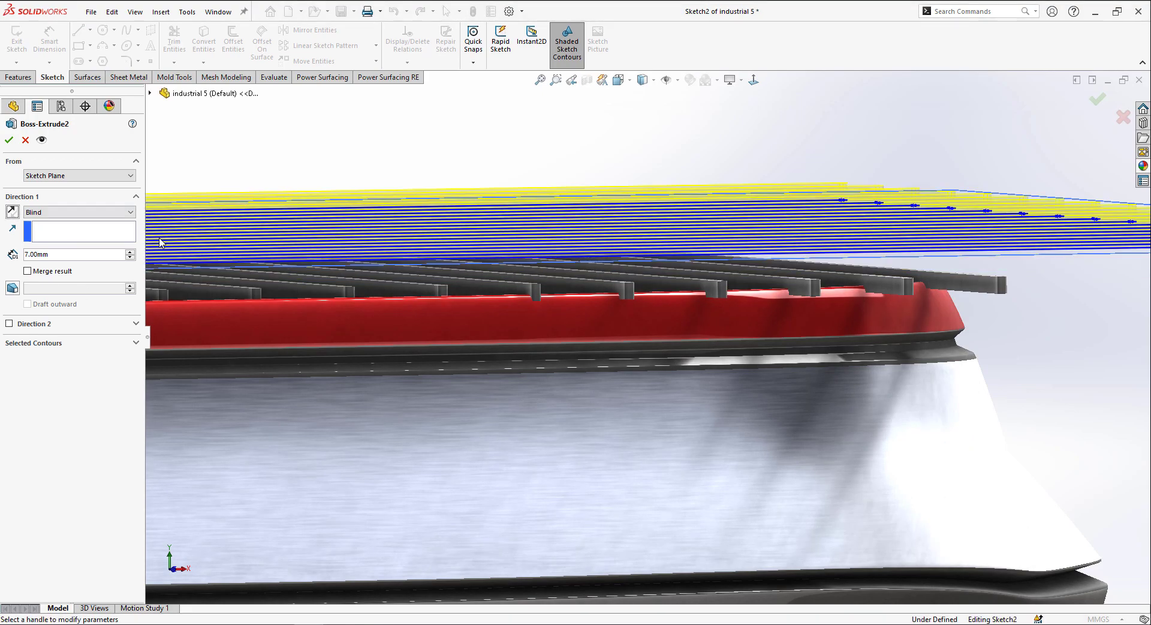
Reverse the 7 mm crossbar extrusion downward and start it from a 7 mm offset on the lower side of the plane.
scroll(360, 342, up, 5)
middle_drag(359, 342, 414, 336)
scroll(358, 331, down, 5)
click(12, 211)
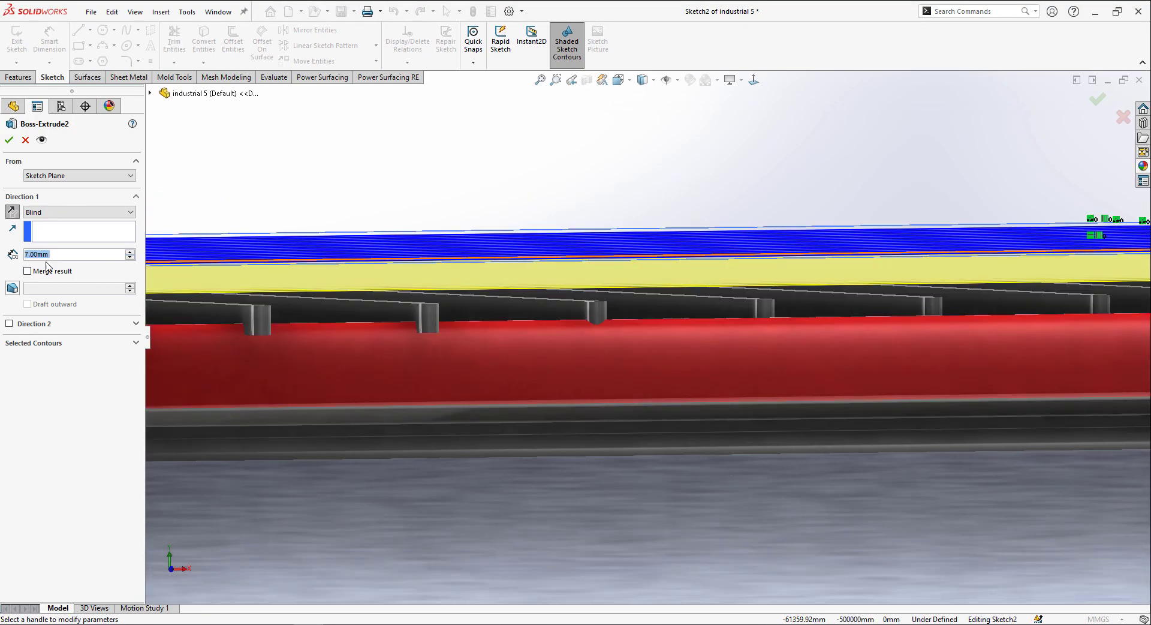
click(77, 175)
click(42, 214)
text(7)
click(12, 176)
Set the crossbar extrusion's start offset to 14 mm so the crossbars intersect the existing bars, and accept the feature.
middle_drag(309, 180, 384, 222)
scroll(384, 240, up, 4)
scroll(408, 270, down, 5)
drag(57, 194, 4, 192)
text(14.00mm)
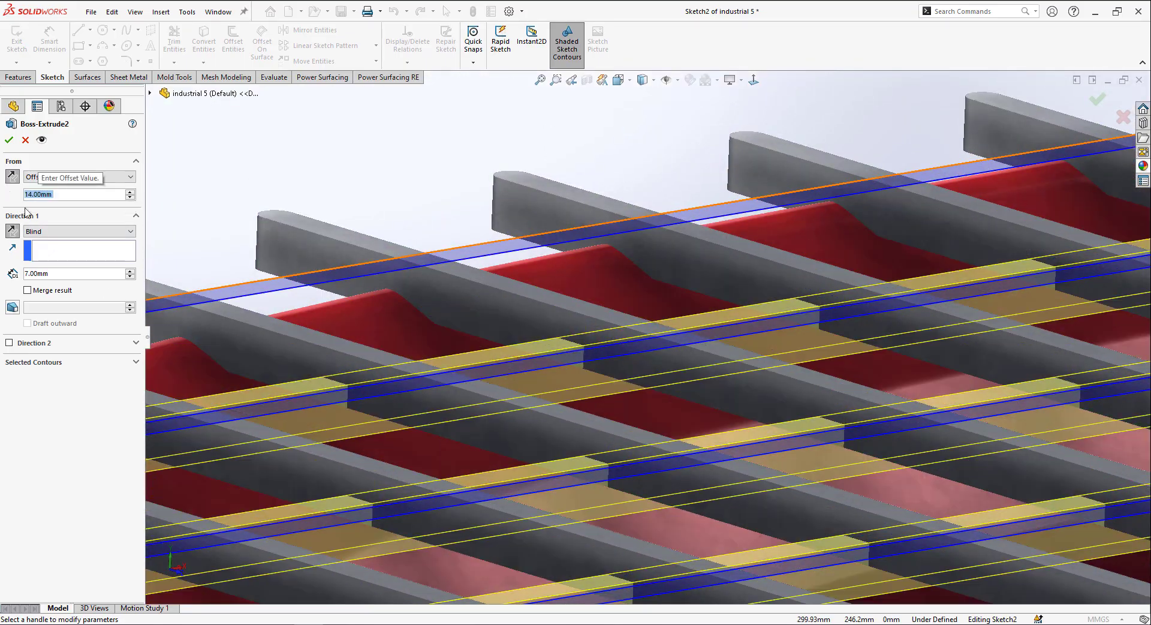
scroll(475, 309, up, 4)
key(Return)
Apply an appearance from the appearance library to the whole crossbar extrusion, Boss-Extrude2.
middle_drag(476, 308, 638, 316)
scroll(596, 290, up, 6)
scroll(637, 317, down, 2)
scroll(637, 317, up, 1)
click(1019, 210)
click(1143, 166)
click(995, 130)
drag(1013, 395, 841, 295)
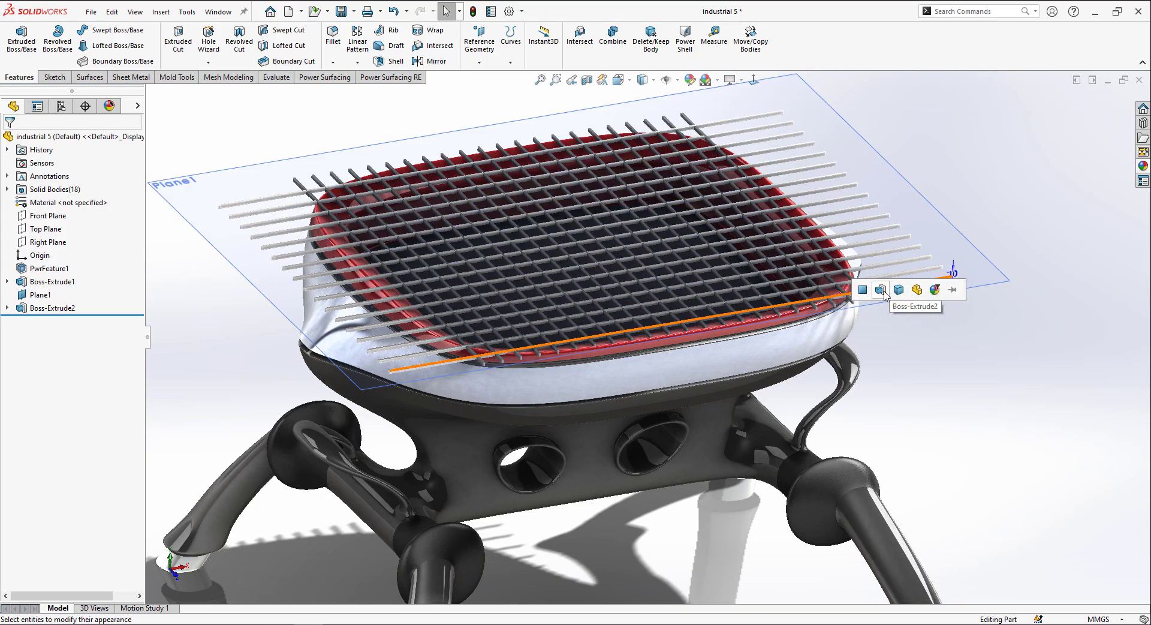
click(873, 298)
Delete the front-to-back bar extrusion, Boss-Extrude1, and close the rebuild report.
scroll(839, 306, up, 3)
middle_drag(786, 282, 786, 336)
key(ctrl+5)
scroll(658, 353, down, 3)
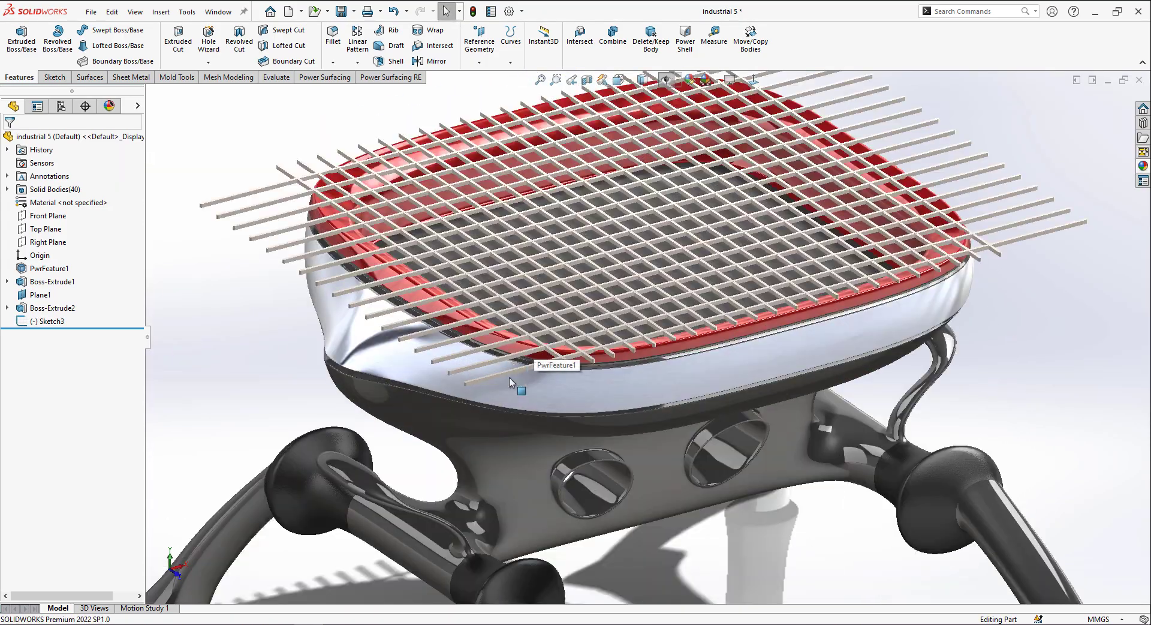
click(52, 281)
key(Delete)
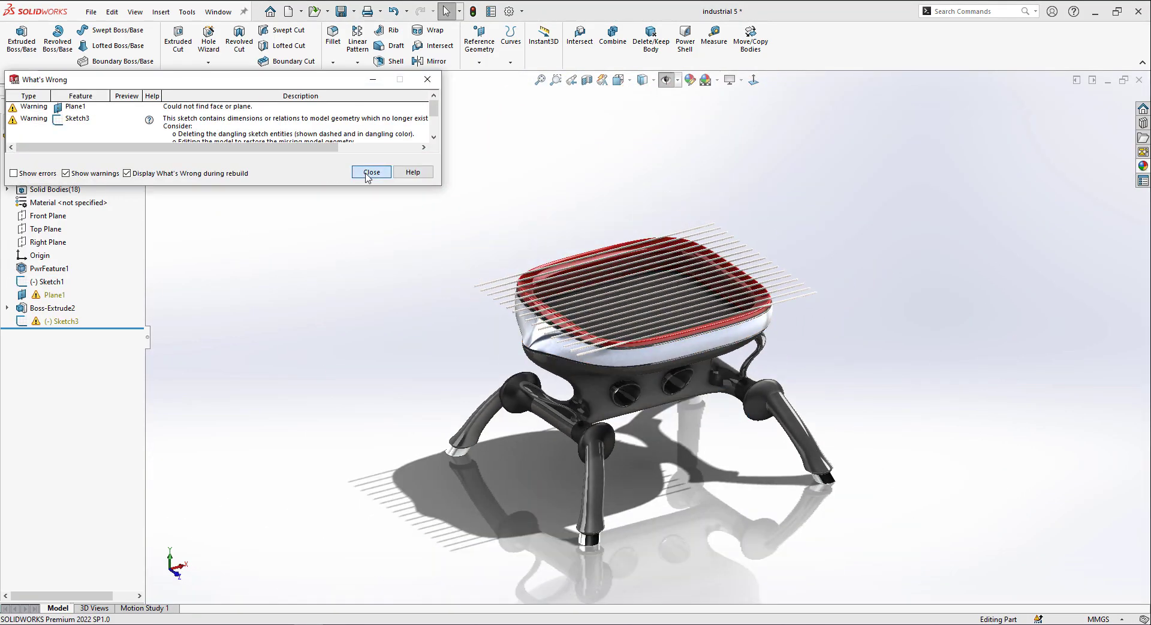
click(370, 170)
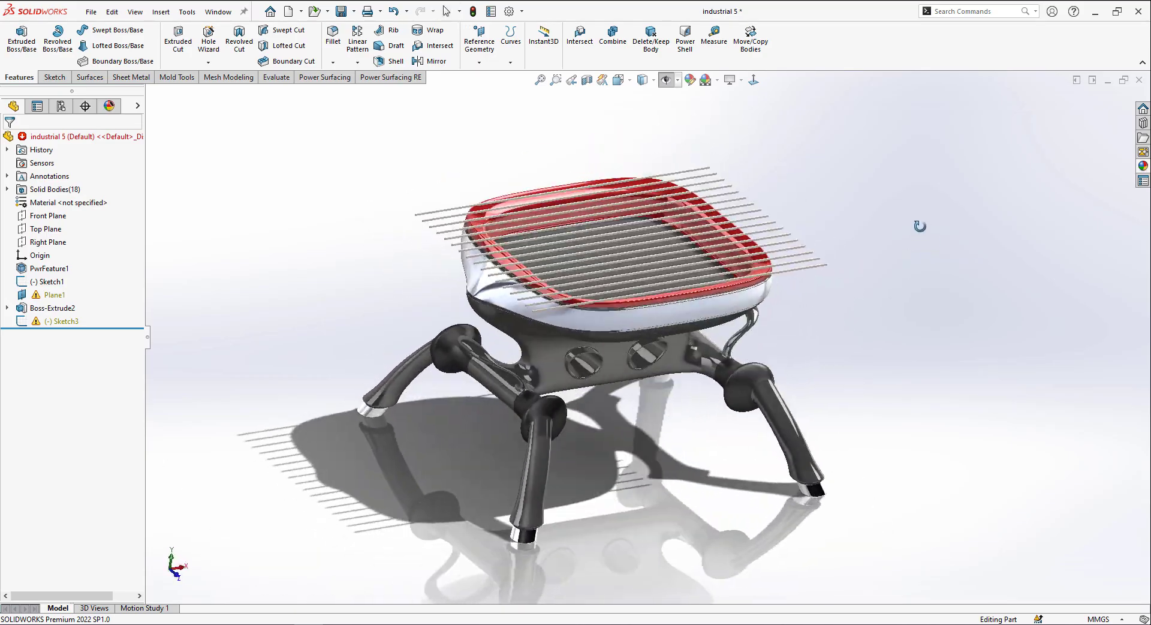